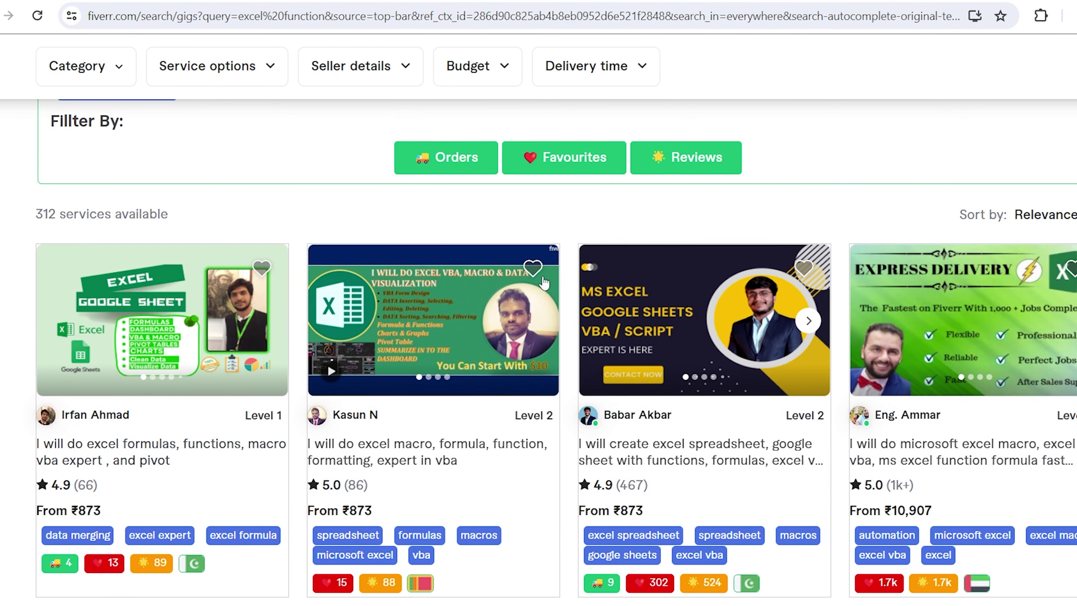
- Scroll the Fiverr results and open an Excel freelancer's gig page
{"action": "scroll", "coordinate": [411, 349], "scroll_direction": "down", "scroll_amount": 2}
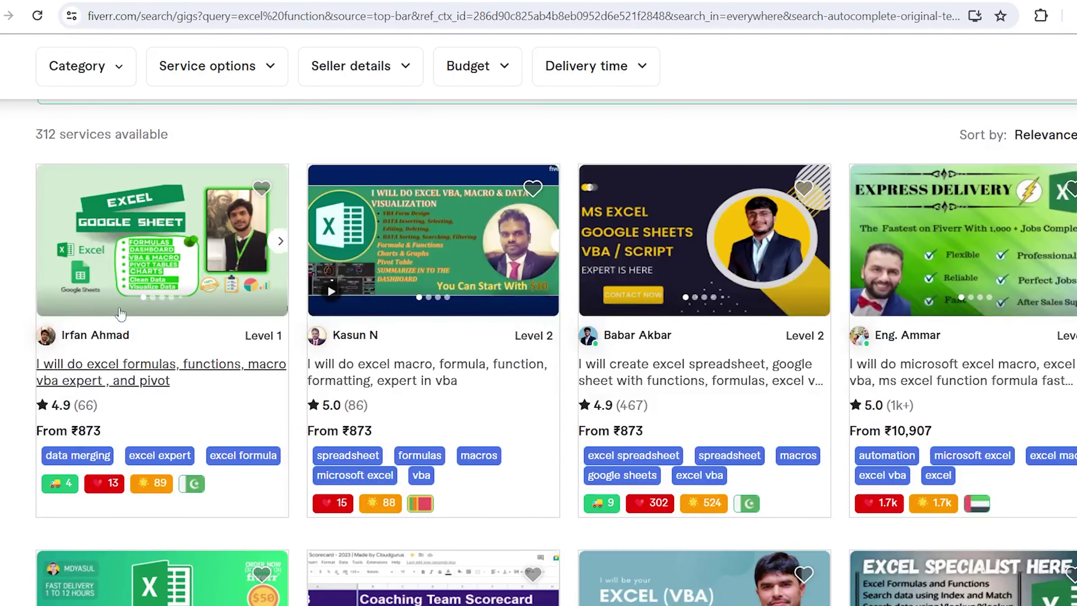
{"action": "scroll", "coordinate": [493, 368], "scroll_direction": "down", "scroll_amount": 1}
{"action": "scroll", "coordinate": [493, 368], "scroll_direction": "down", "scroll_amount": 2}
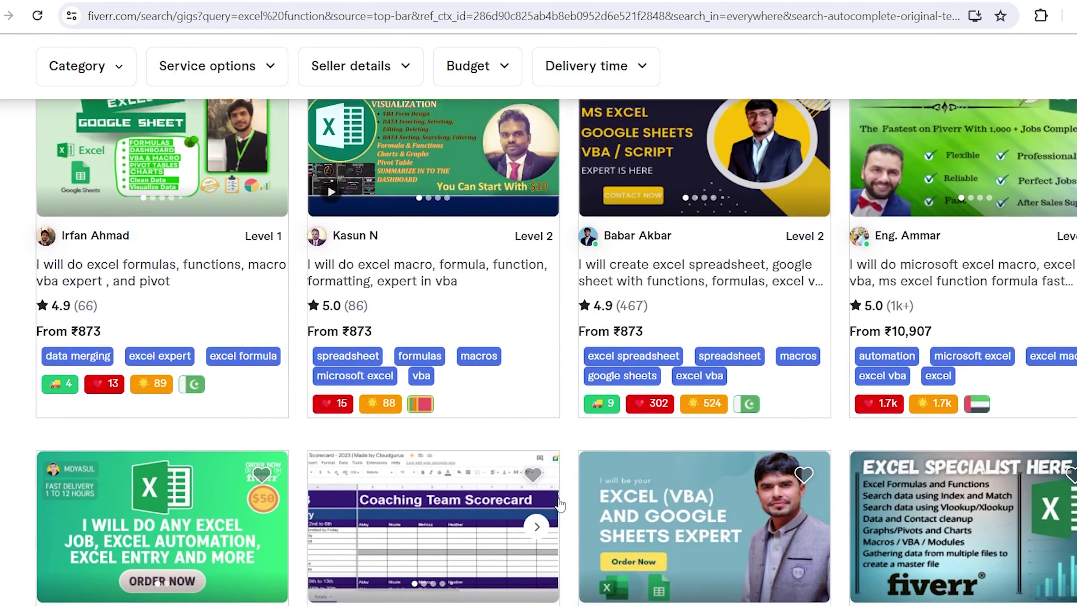
{"action": "scroll", "coordinate": [530, 390], "scroll_direction": "down", "scroll_amount": 3}
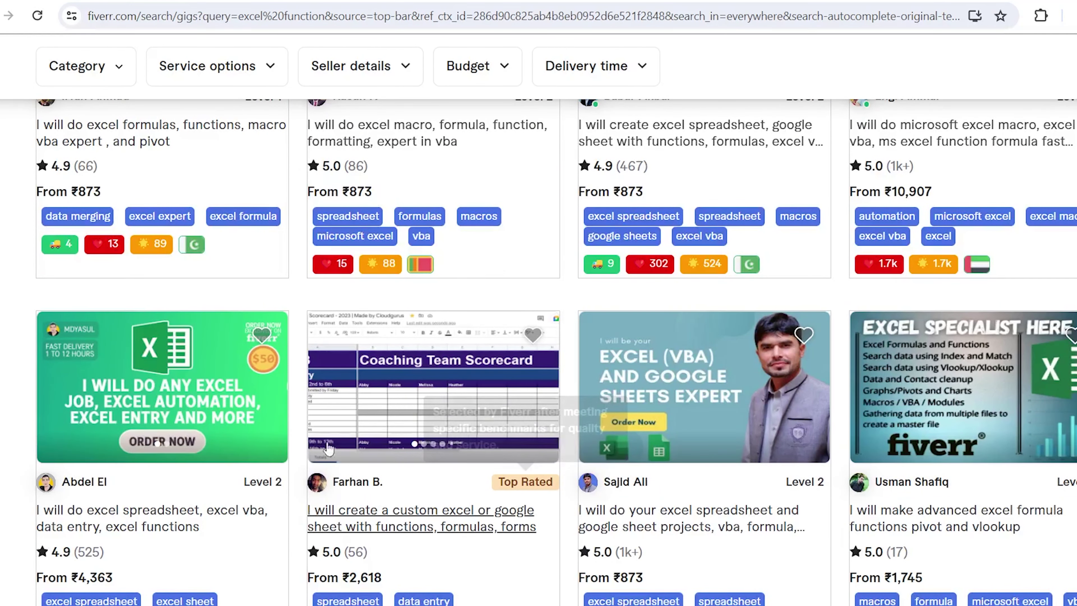
{"action": "left_click", "coordinate": [158, 576]}
{"action": "scroll", "coordinate": [226, 284], "scroll_direction": "down", "scroll_amount": 10}
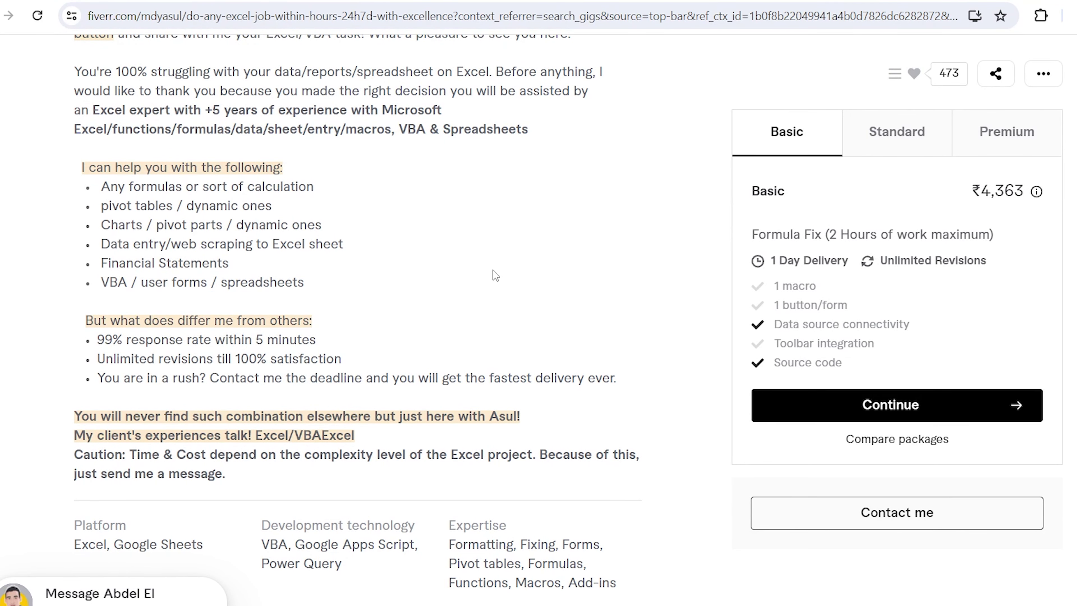
- Review the gig's services from Sheet Automation to Data Entry Automation and the 873 package price
{"action": "scroll", "coordinate": [493, 273], "scroll_direction": "up", "scroll_amount": 1}
{"action": "scroll", "coordinate": [494, 278], "scroll_direction": "up", "scroll_amount": 3}
{"action": "scroll", "coordinate": [509, 288], "scroll_direction": "up", "scroll_amount": 2}
{"action": "scroll", "coordinate": [501, 295], "scroll_direction": "up", "scroll_amount": 3}
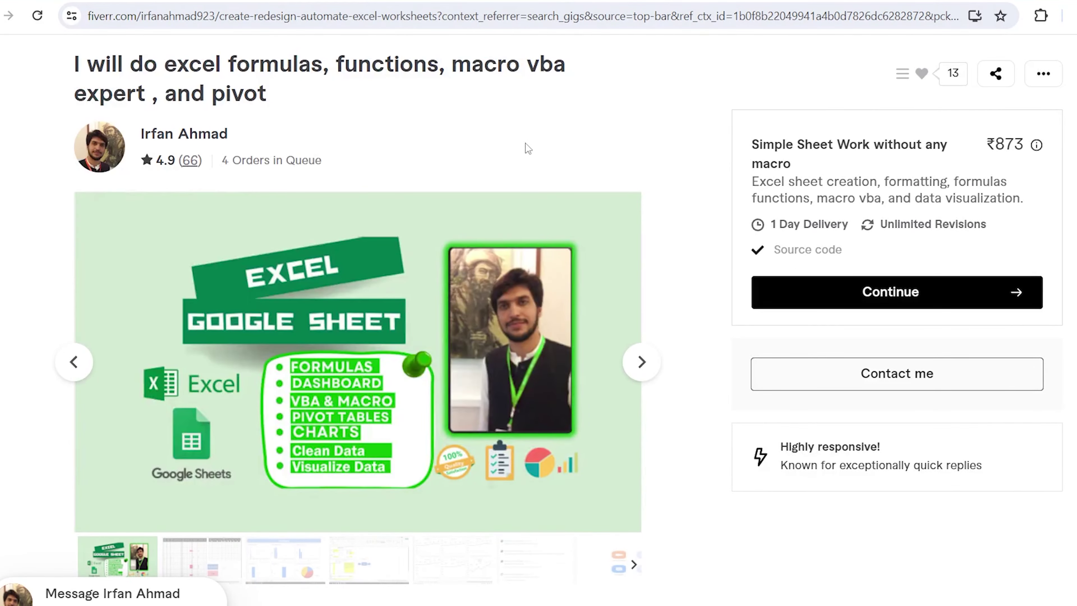
{"action": "scroll", "coordinate": [608, 315], "scroll_direction": "down", "scroll_amount": 7}
{"action": "scroll", "coordinate": [615, 335], "scroll_direction": "down", "scroll_amount": 8}
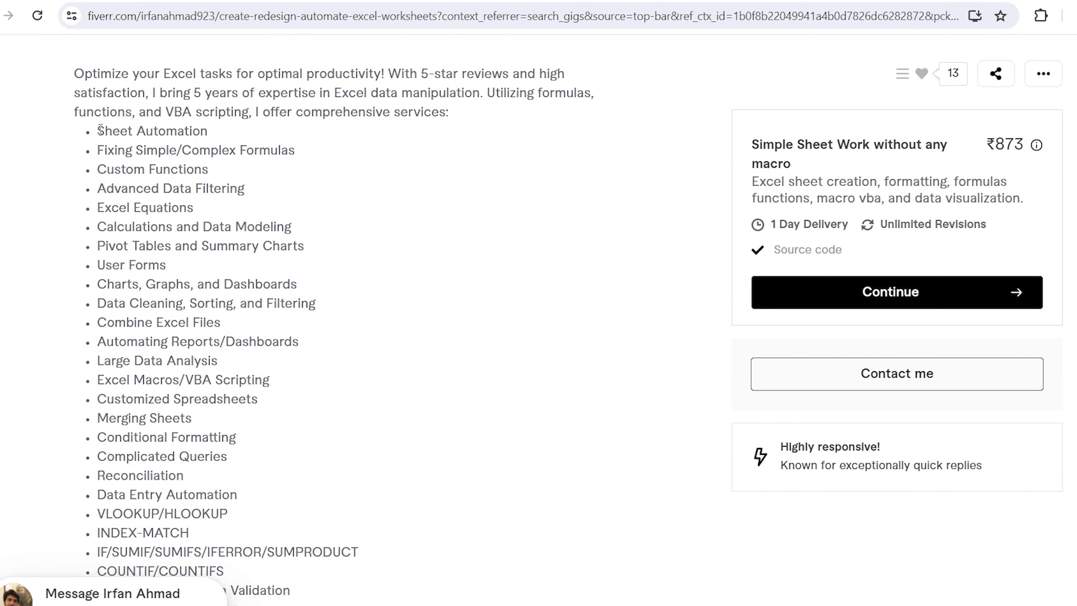
{"action": "left_click_drag", "start_coordinate": [100, 129], "coordinate": [478, 466]}
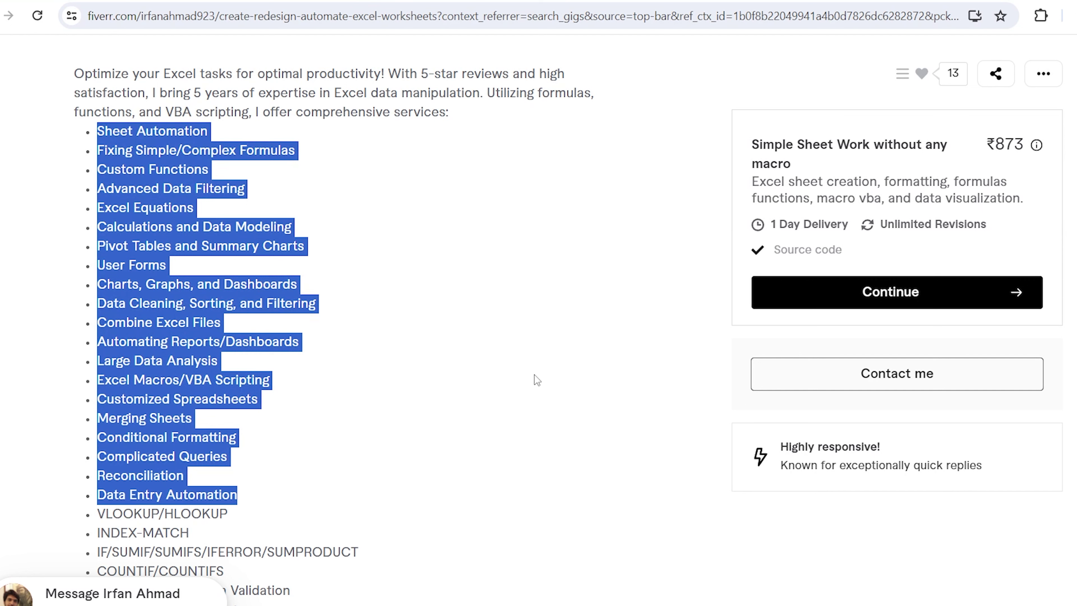
{"action": "scroll", "coordinate": [526, 380], "scroll_direction": "down", "scroll_amount": 2}
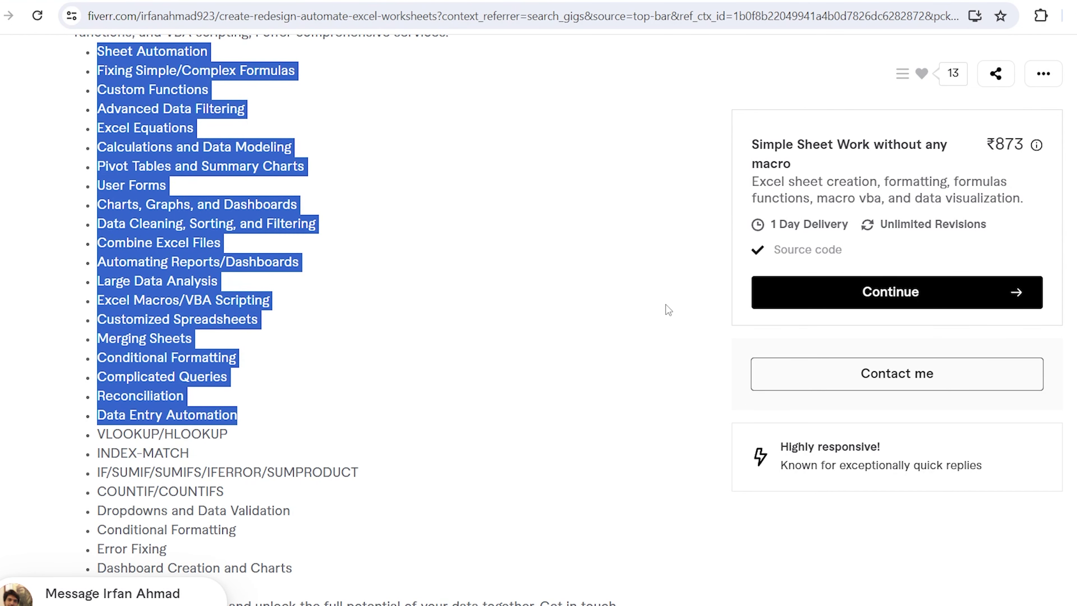
{"action": "left_click", "coordinate": [229, 319]}
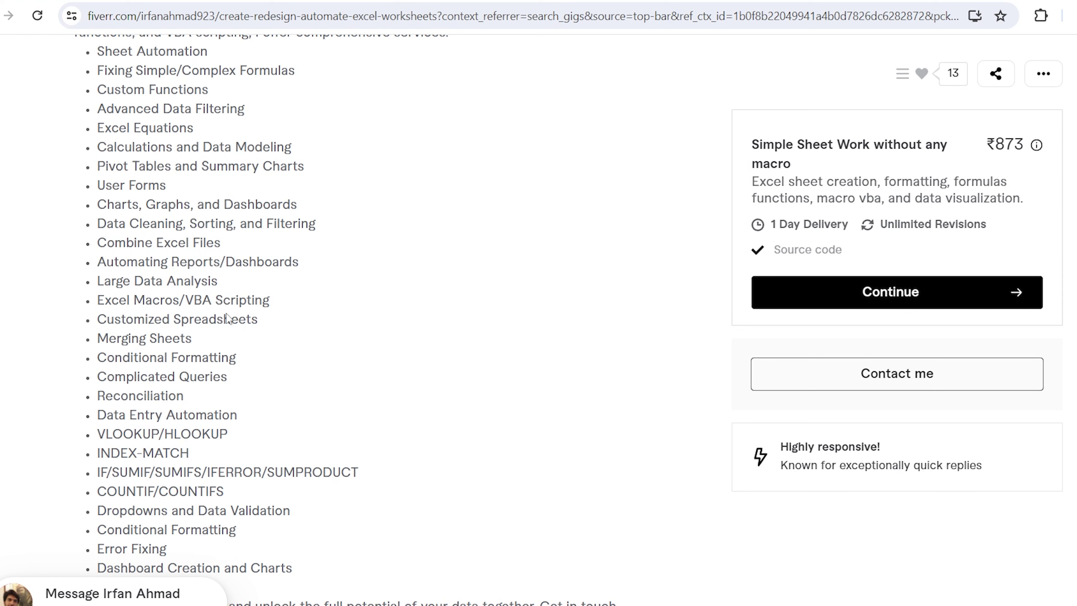
{"action": "double_click", "coordinate": [995, 145]}
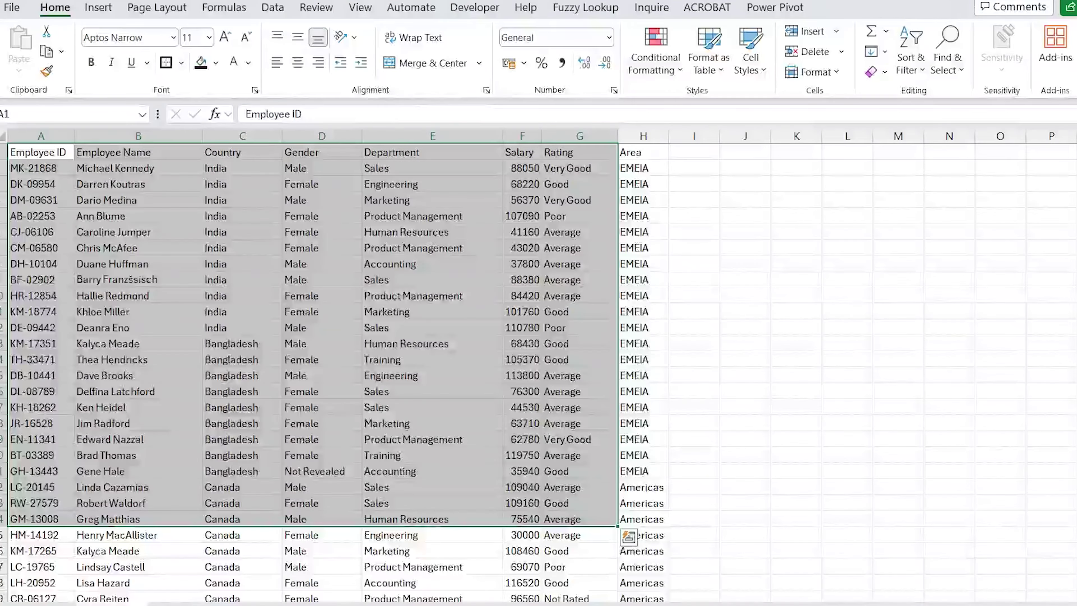
- Clear the selection on the Data Dump employee sheet by selecting A1
{"action": "left_click", "coordinate": [37, 152]}
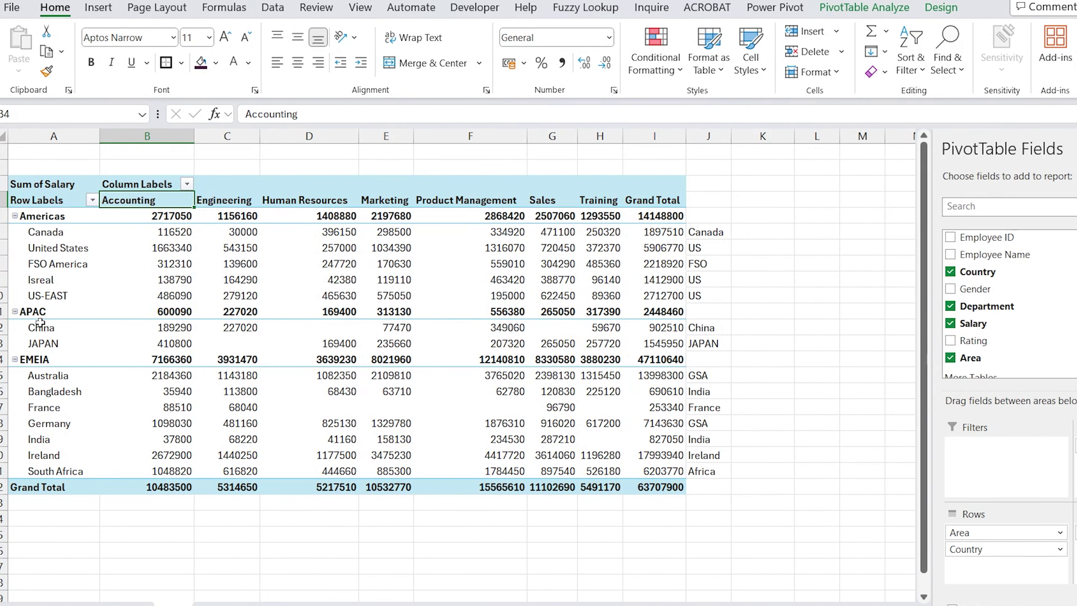
- Inspect the pivot's United States row and the B6:I21 salary values, then go to Template
{"action": "left_click", "coordinate": [73, 254]}
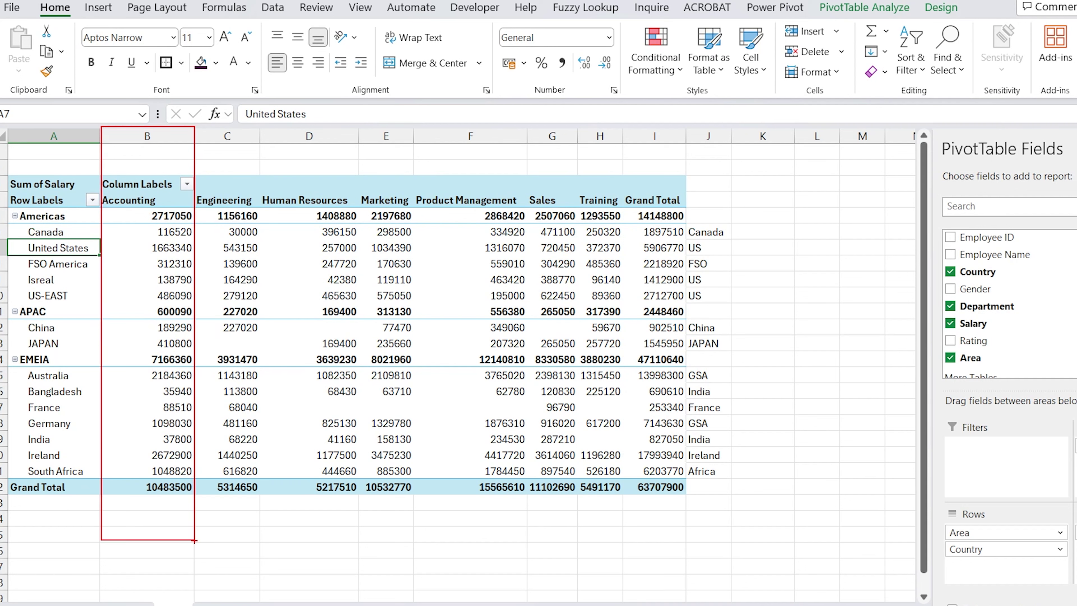
{"action": "left_click_drag", "start_coordinate": [138, 229], "coordinate": [661, 470]}
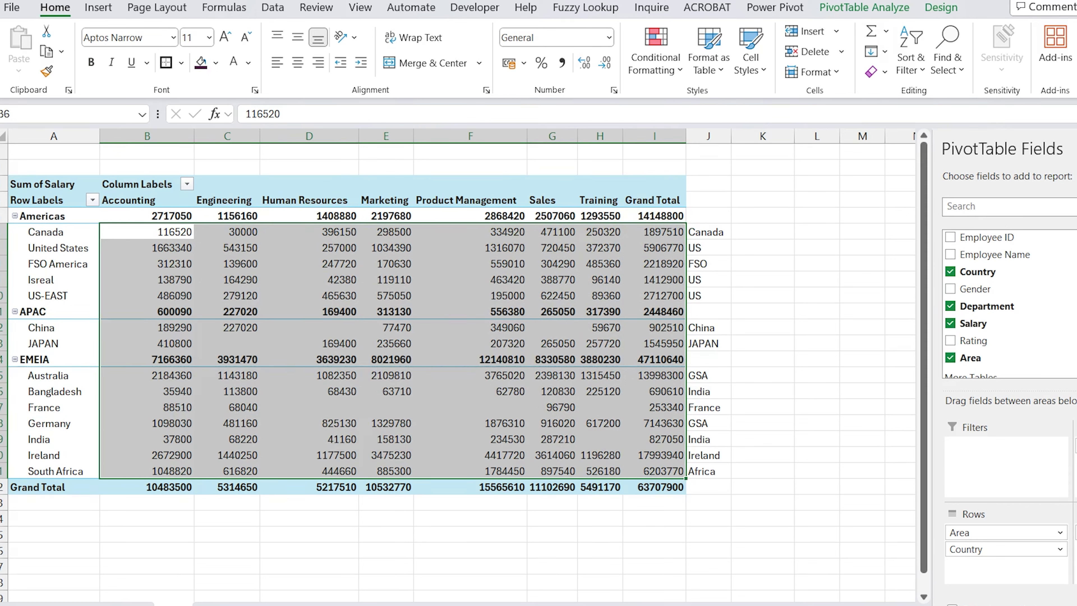
{"action": "key", "text": "ctrl+Page_Down"}
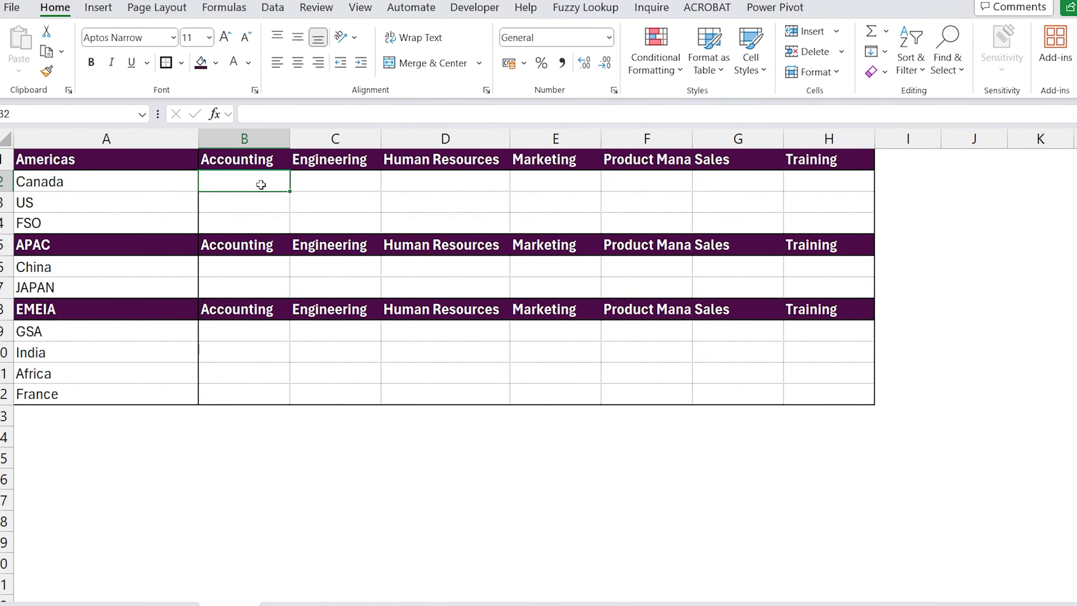
- In B2, start =SUMIFS(XLOOKUP(B$1, using the row-locked Accounting header as lookup value
{"action": "type", "text": "="}
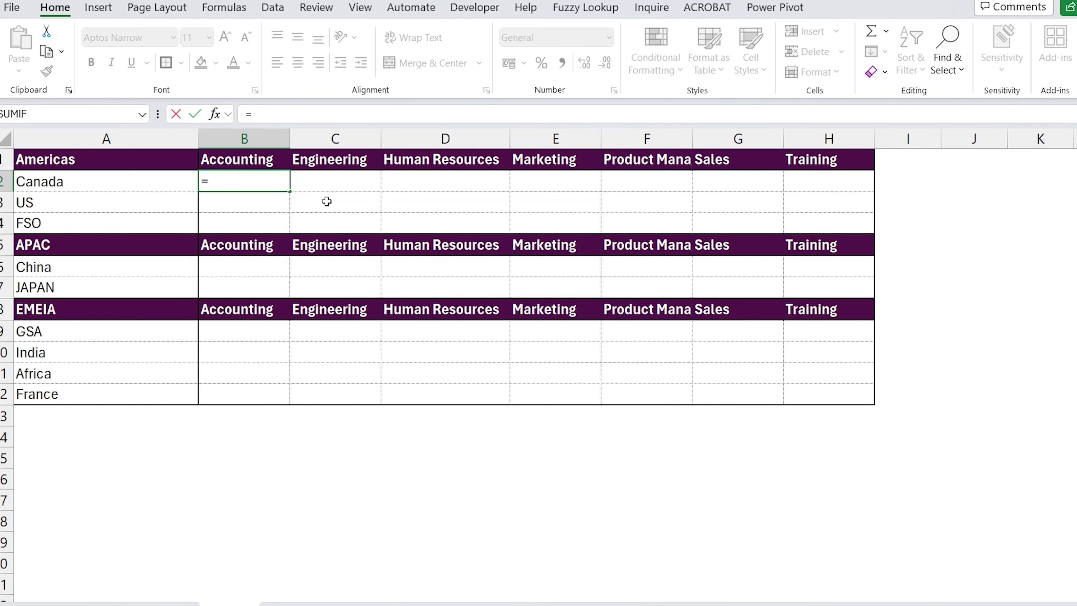
{"action": "type", "text": "sumifs"}
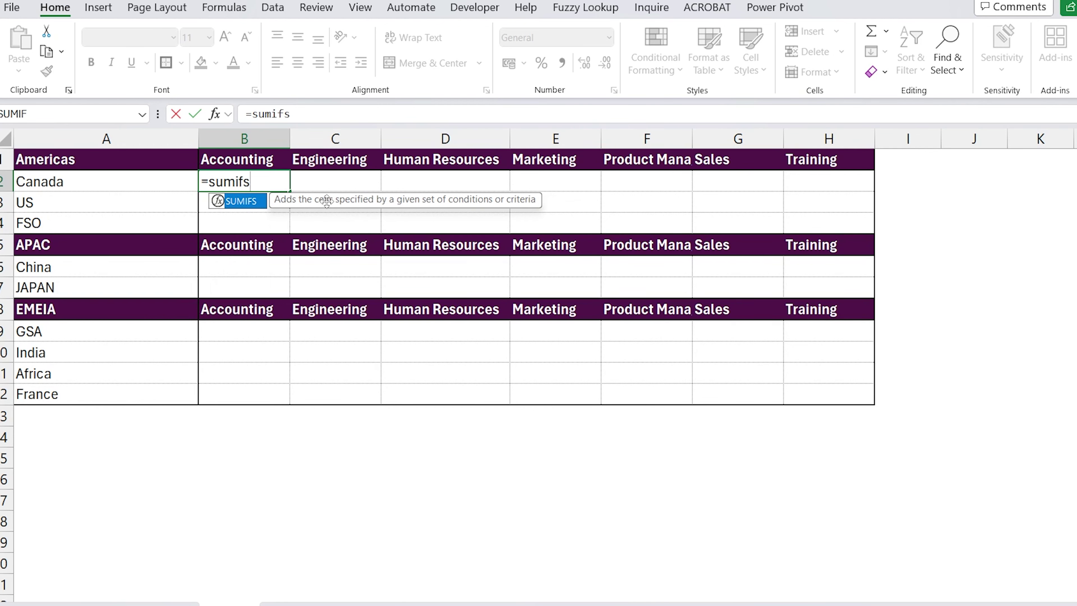
{"action": "key", "text": "Tab"}
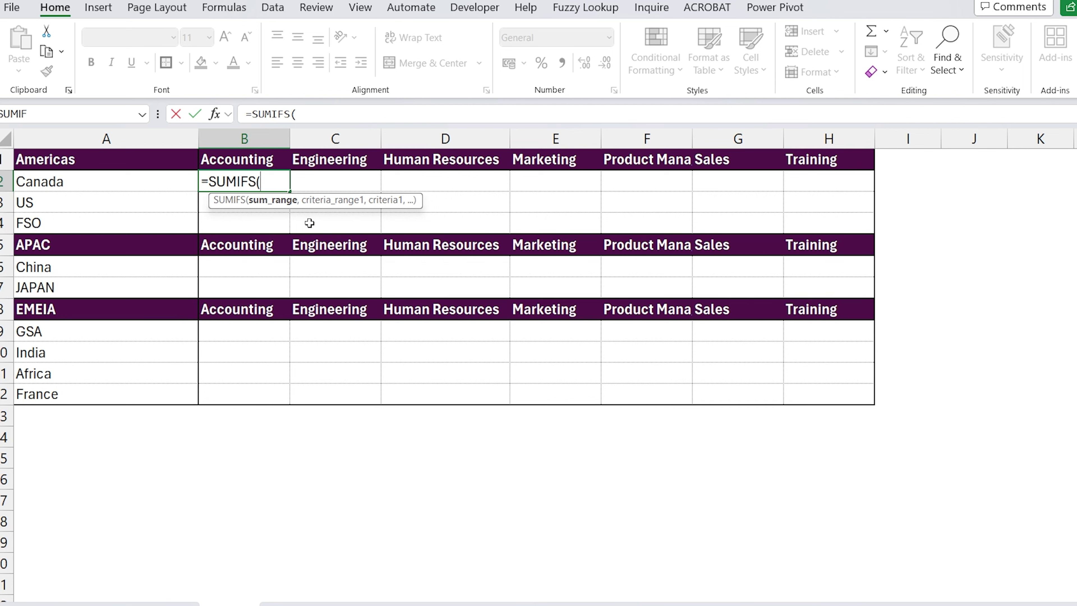
{"action": "type", "text": "xlo"}
{"action": "key", "text": "Tab"}
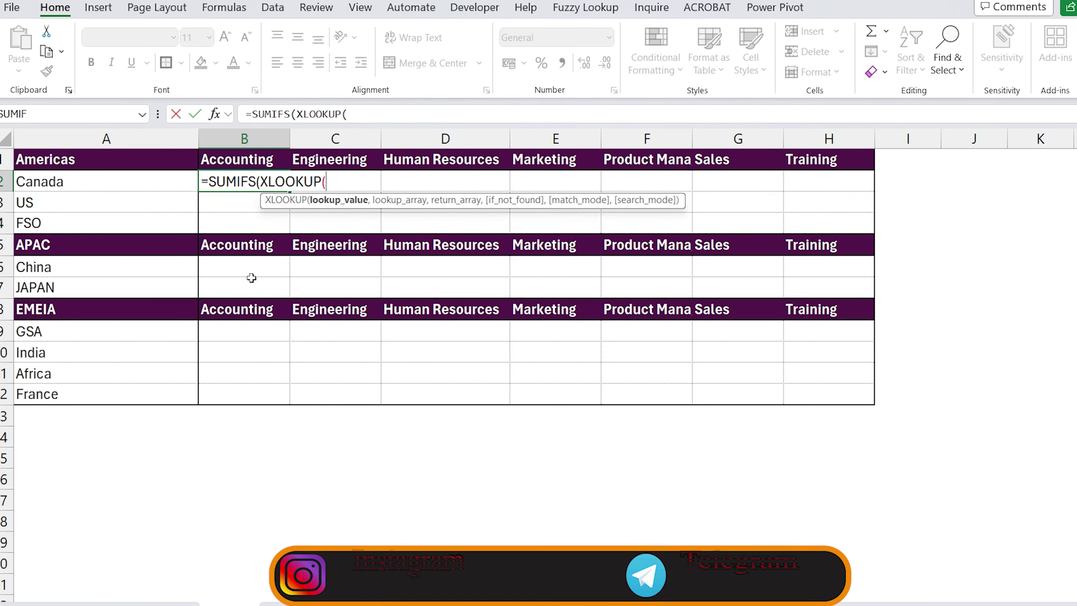
{"action": "left_click", "coordinate": [250, 160]}
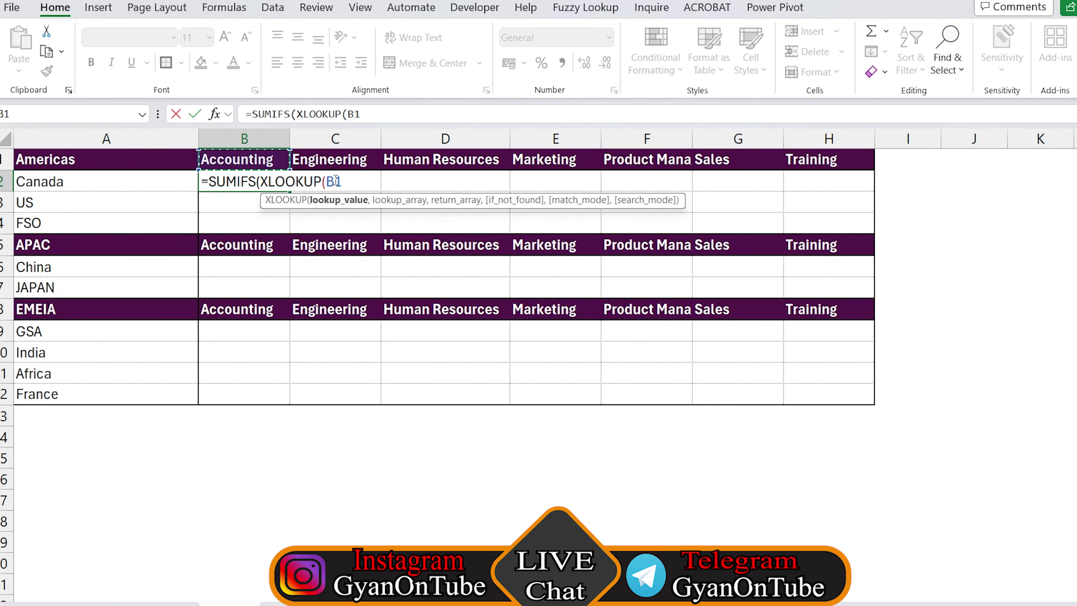
{"action": "left_click", "coordinate": [333, 182]}
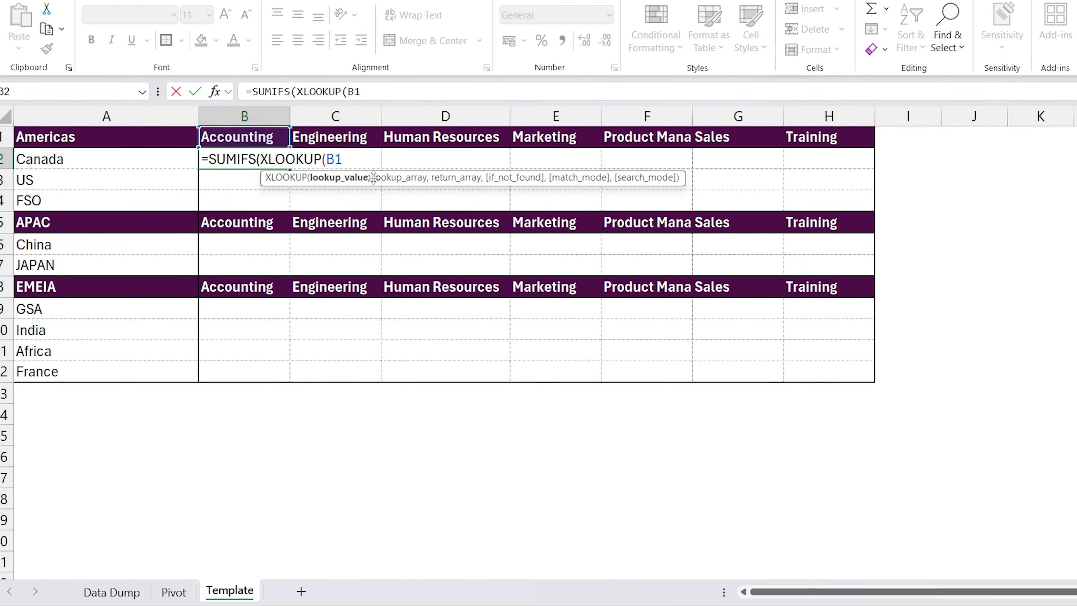
{"action": "type", "text": "$1"}
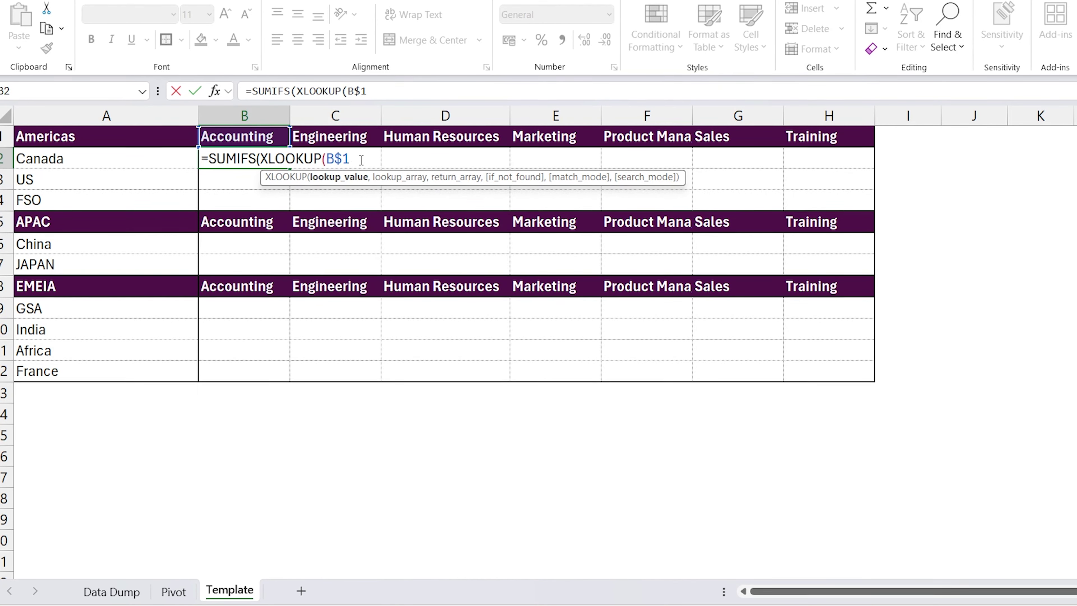
{"action": "type", "text": ","}
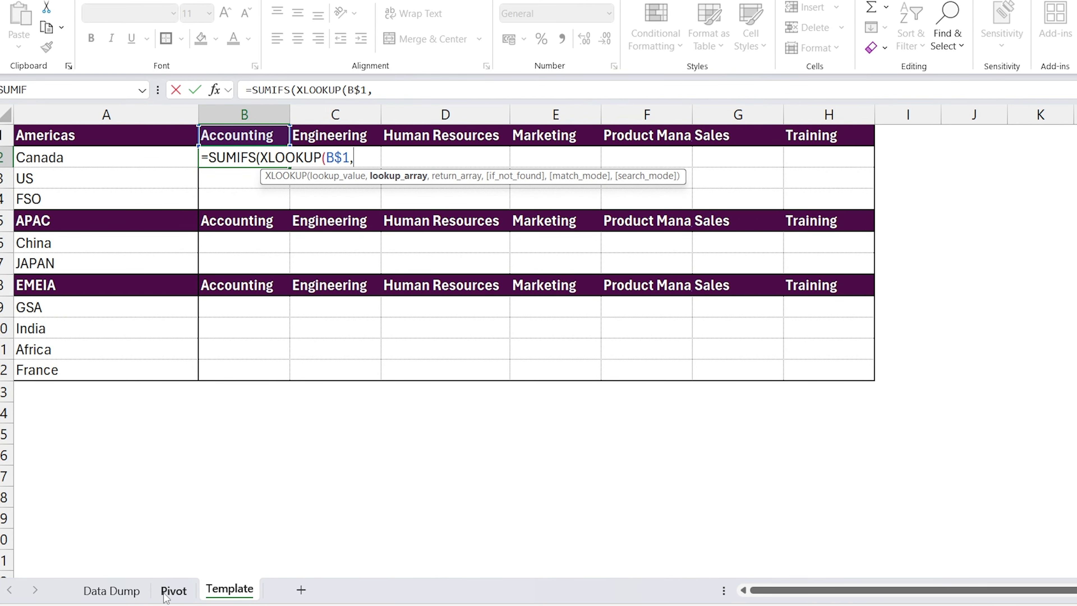
- Set XLOOKUP's lookup array to Pivot!$B$4:$I$4 and its return array to Pivot!B6:I21
{"action": "left_click", "coordinate": [173, 591]}
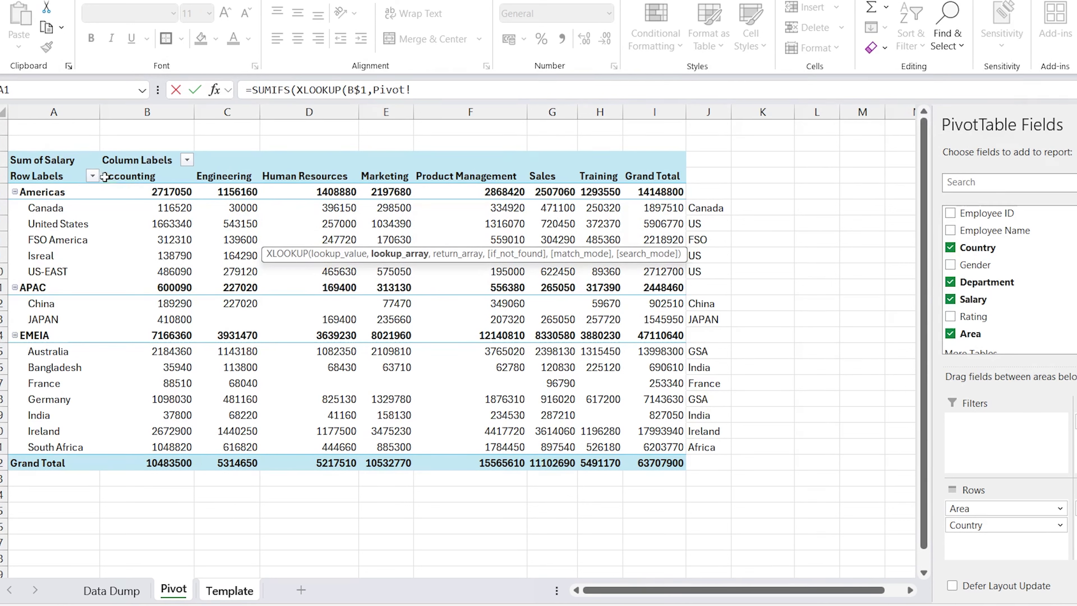
{"action": "left_click_drag", "start_coordinate": [105, 176], "coordinate": [661, 176]}
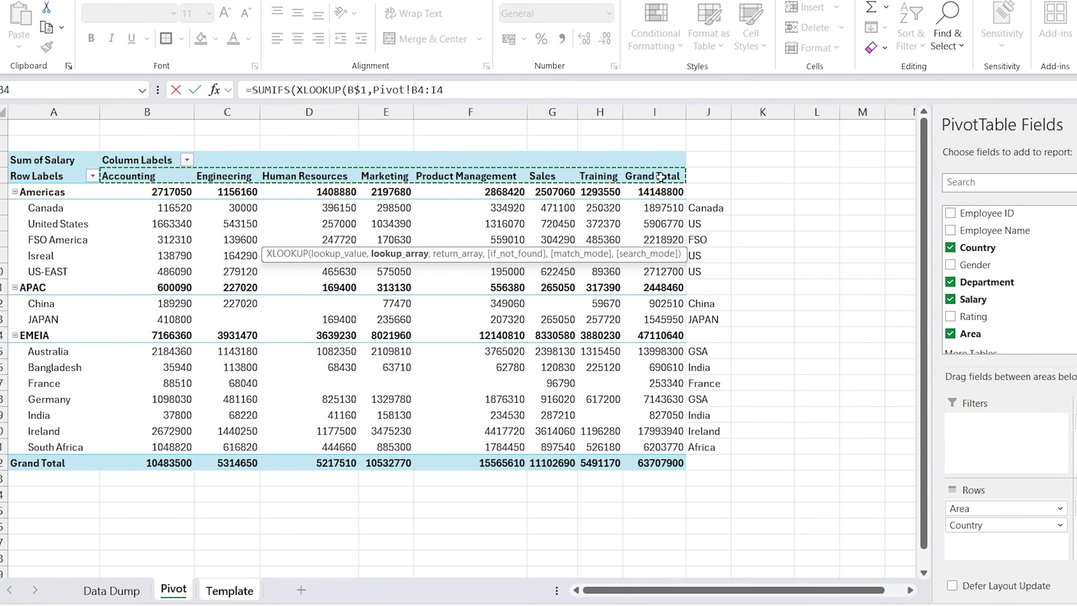
{"action": "key", "text": "F4"}
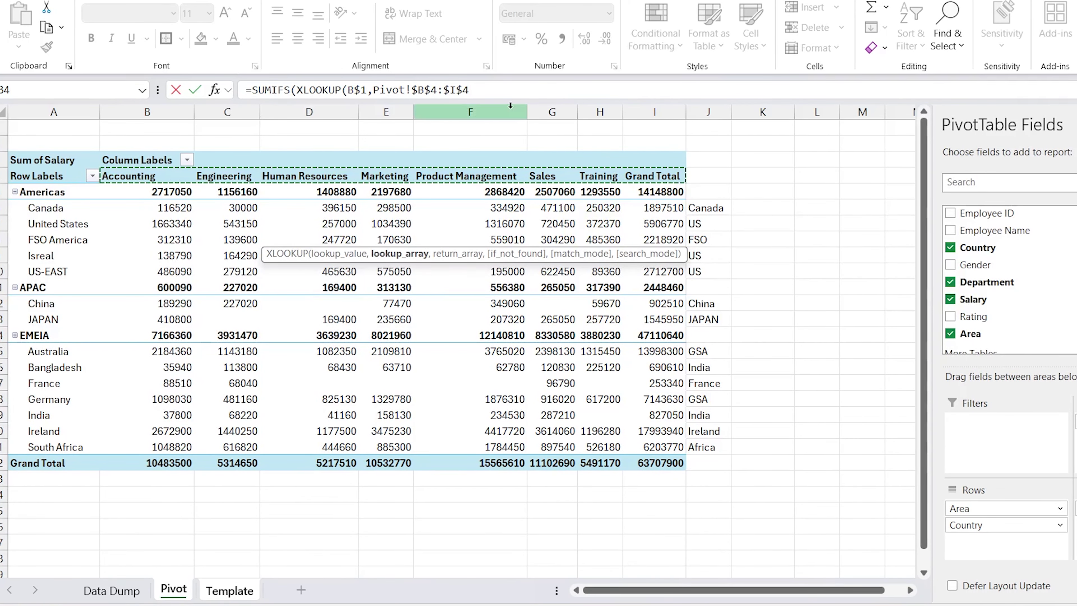
{"action": "left_click", "coordinate": [486, 90]}
{"action": "type", "text": ","}
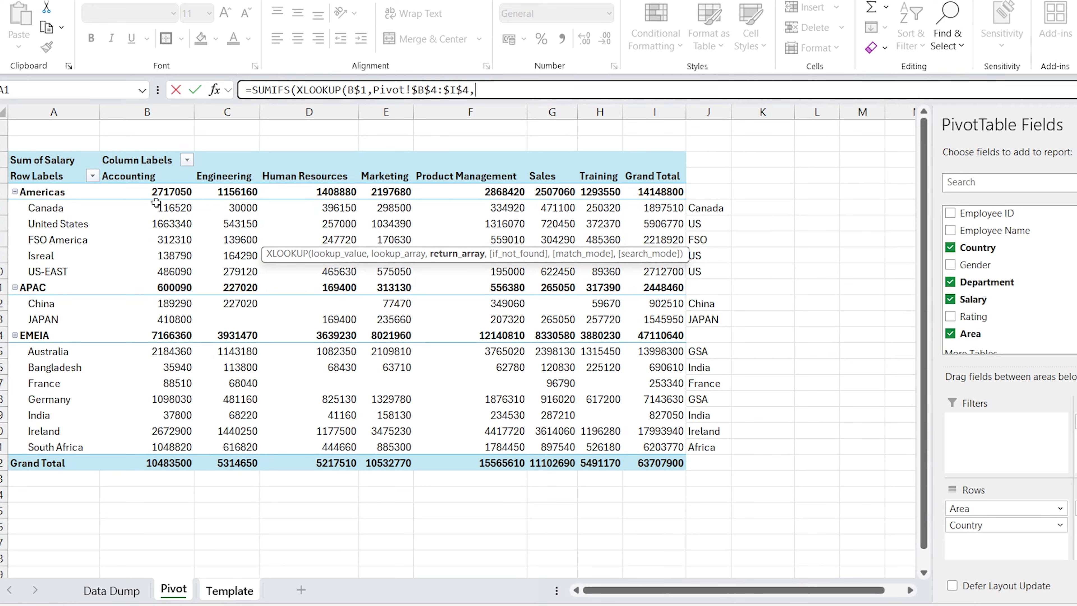
{"action": "left_click_drag", "start_coordinate": [151, 207], "coordinate": [662, 447]}
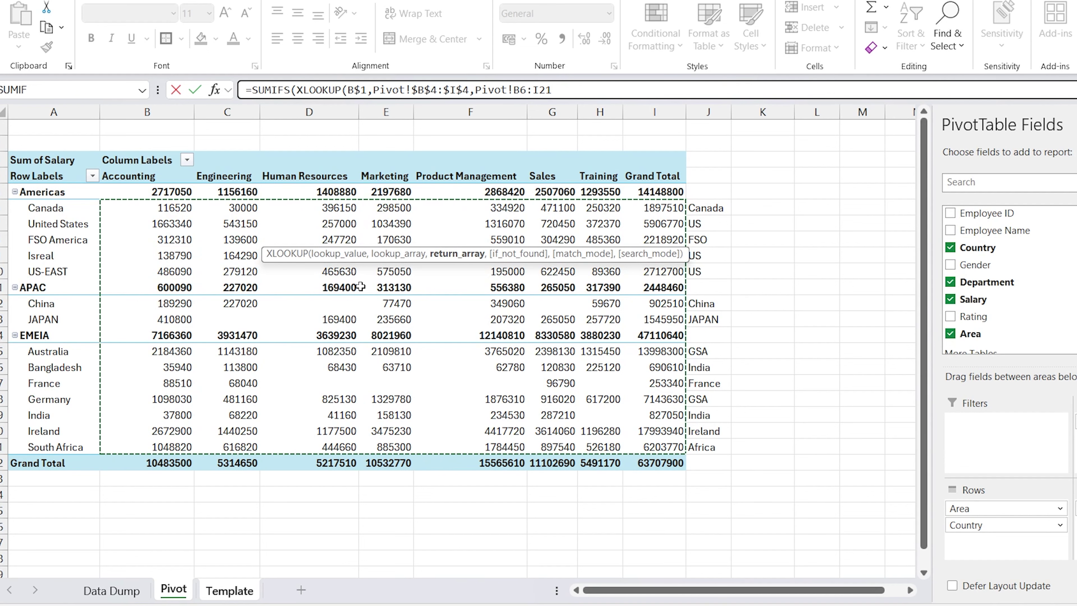
- Close the XLOOKUP and add Pivot!$J$6:$J$21 as the absolute SUMIFS criteria range
{"action": "type", "text": ")"}
{"action": "type", "text": "m"}
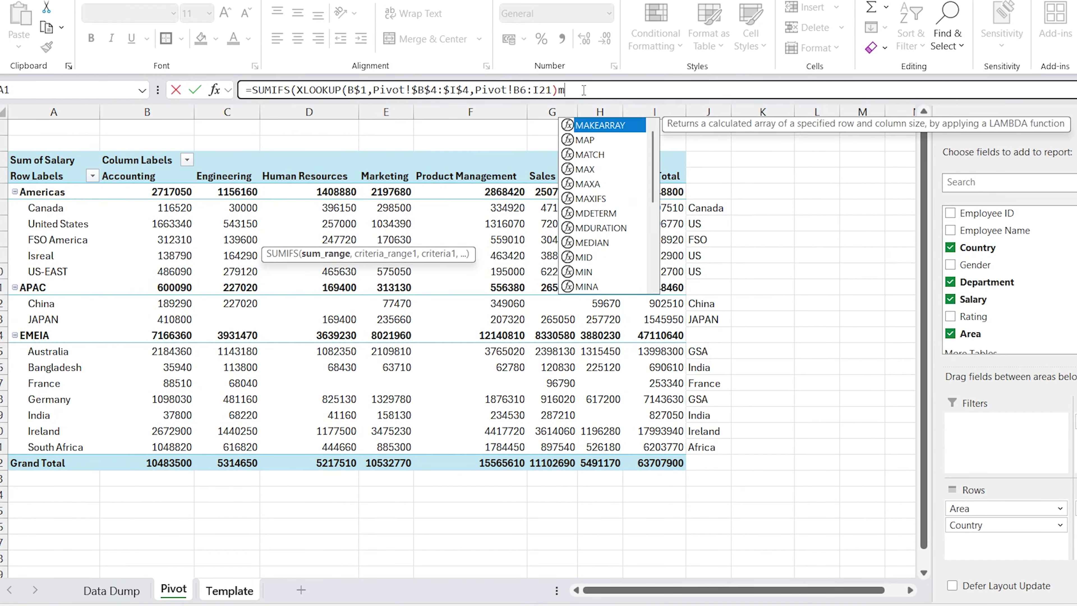
{"action": "key", "text": "BackSpace"}
{"action": "type", "text": ","}
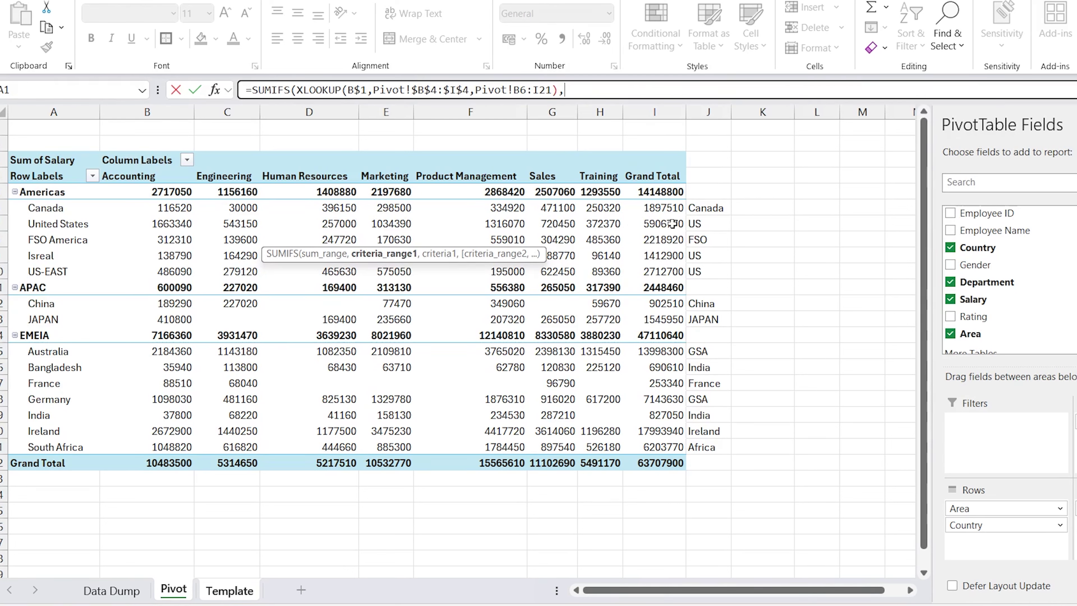
{"action": "left_click_drag", "start_coordinate": [707, 205], "coordinate": [721, 447]}
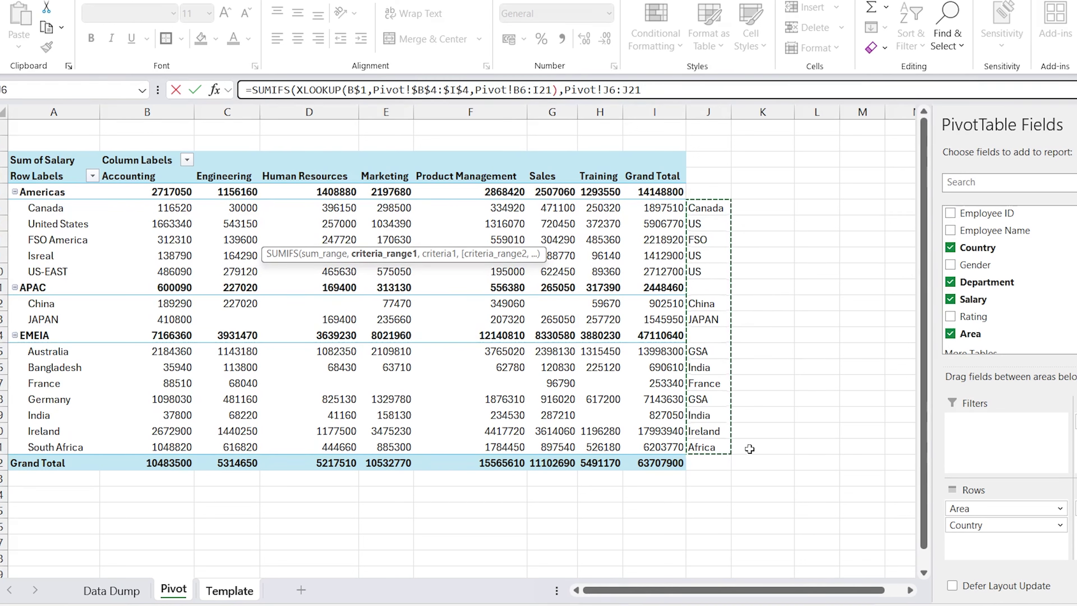
{"action": "key", "text": "F4"}
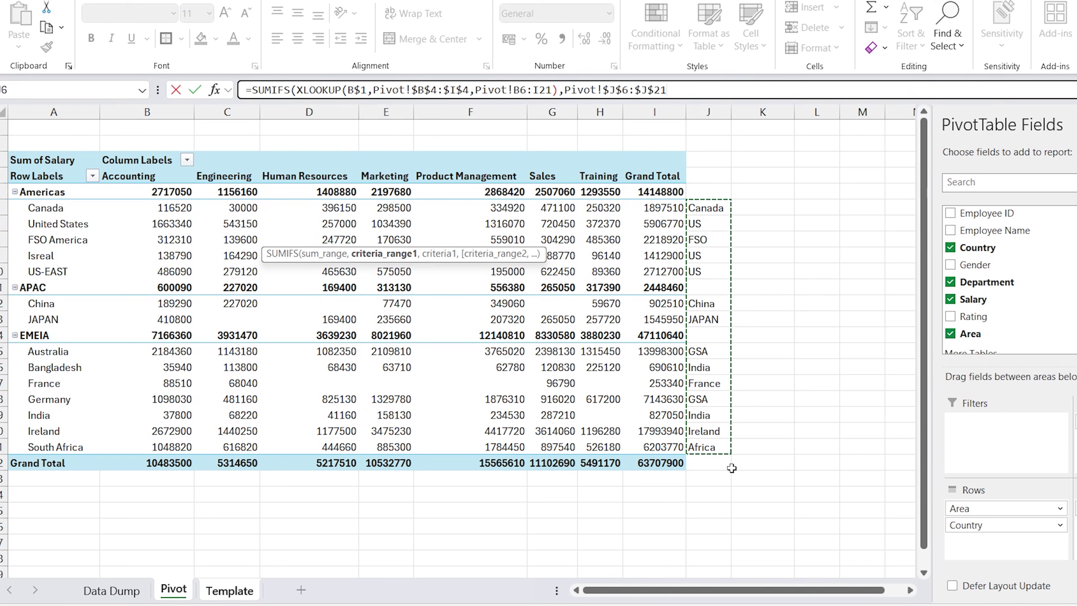
{"action": "type", "text": ","}
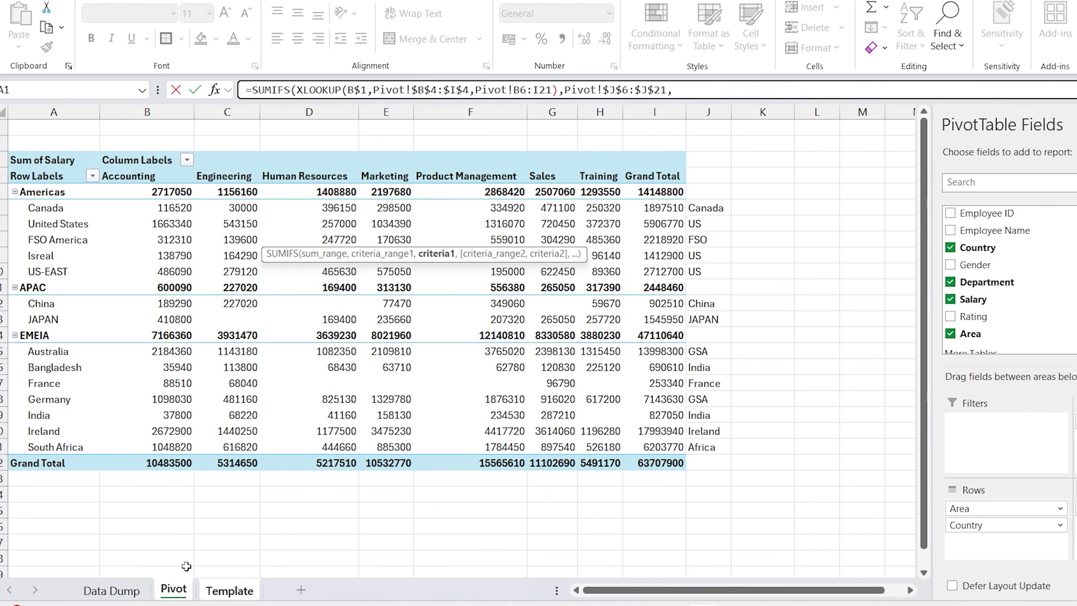
{"action": "left_click", "coordinate": [183, 590]}
- Finish B2's formula with criterion Template!$A2 (Canada), returning 116520
{"action": "left_click", "coordinate": [229, 590]}
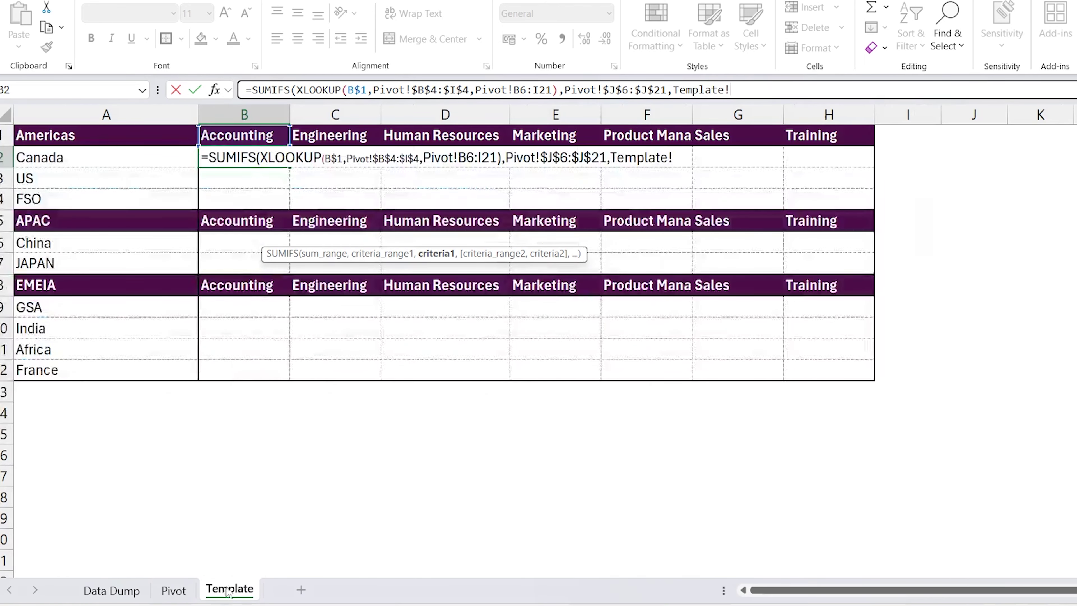
{"action": "left_click", "coordinate": [63, 160]}
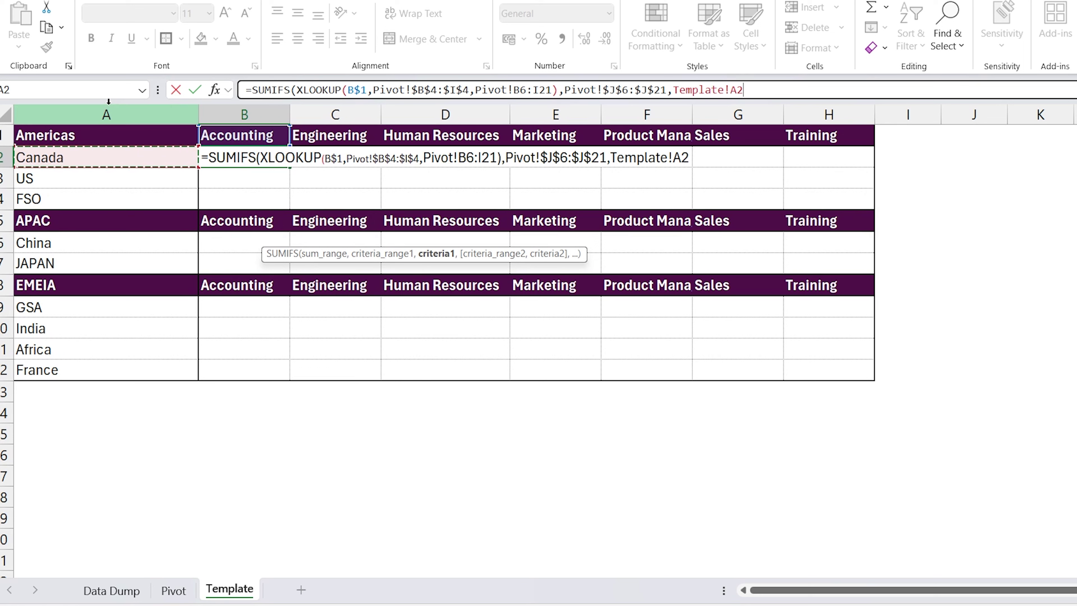
{"action": "left_click", "coordinate": [738, 90]}
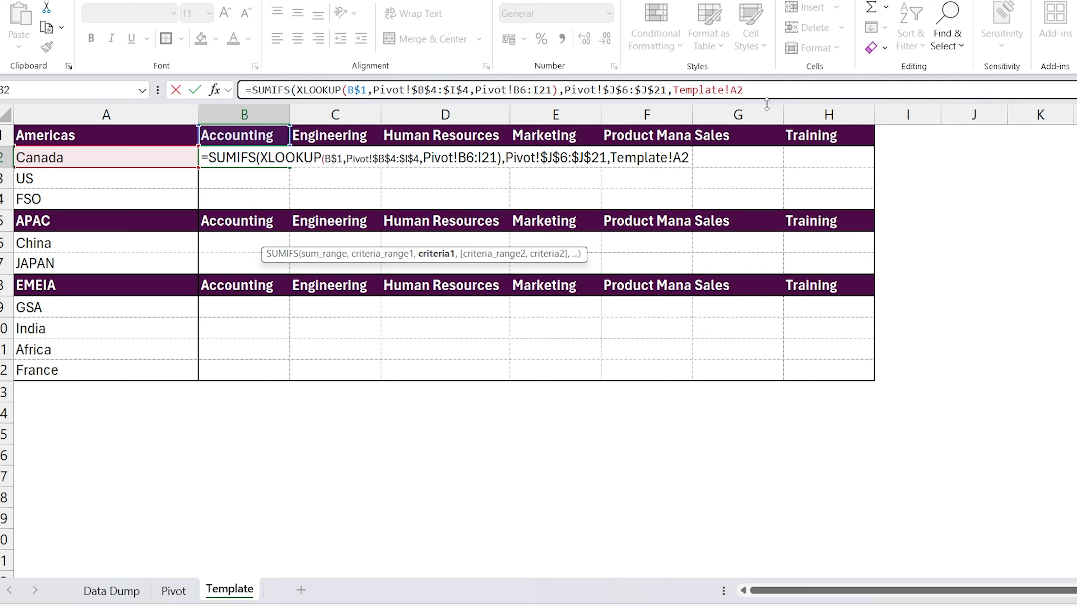
{"action": "type", "text": "$A2"}
{"action": "type", "text": ")"}
{"action": "key", "text": "Return"}
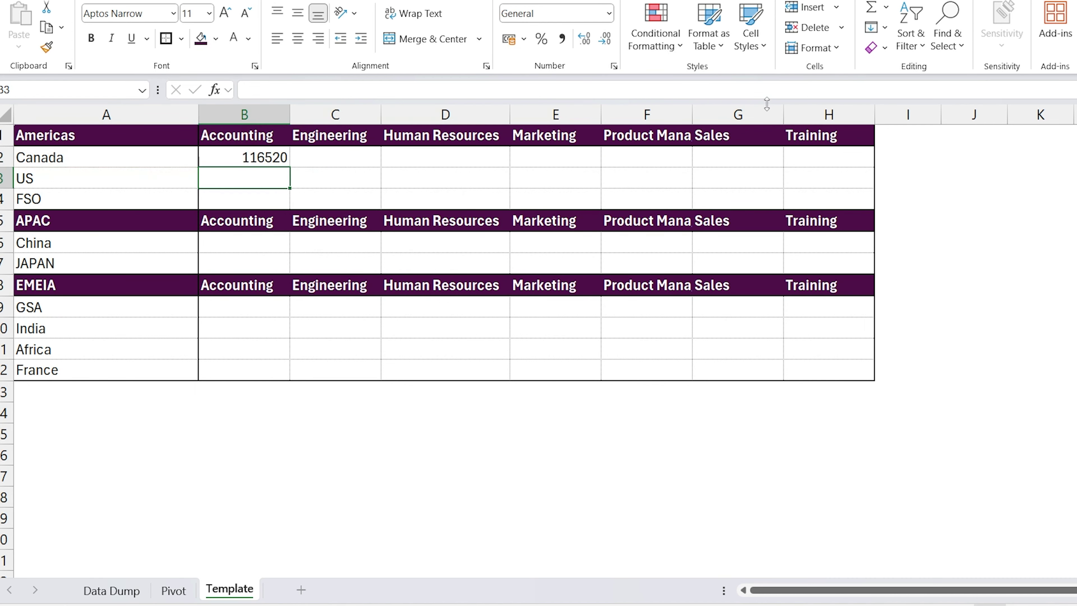
- Copy B2's formula and begin selecting the Americas block
{"action": "key", "text": "Up"}
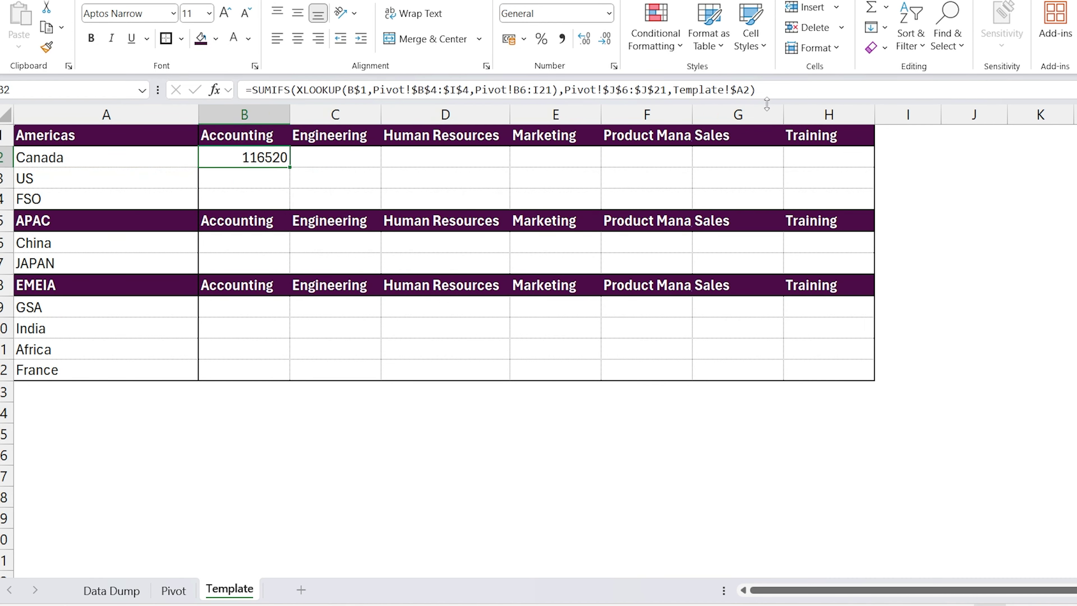
{"action": "key", "text": "ctrl+c"}
{"action": "key", "text": "shift+Right"}
{"action": "key", "text": "shift+Right"}
- Paste the formula as formulas only into B2:H4 of the Americas block
{"action": "key", "text": "shift+Right"}
{"action": "key", "text": "shift+Right"}
{"action": "key", "text": "shift+Right"}
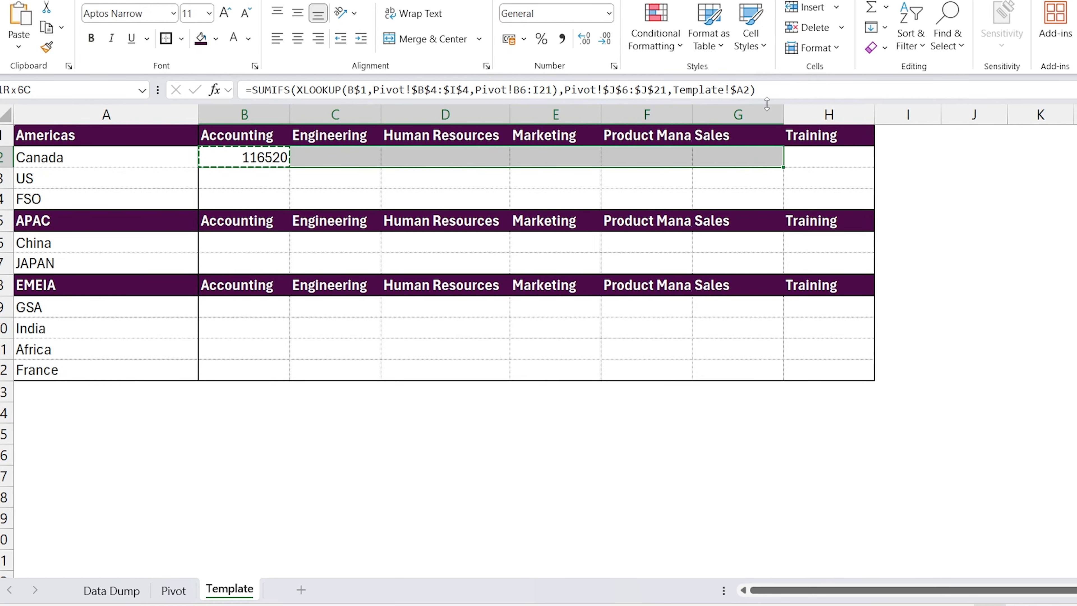
{"action": "key", "text": "shift+Right"}
{"action": "key", "text": "shift+Down"}
{"action": "key", "text": "shift+Down"}
{"action": "key", "text": "ctrl+alt+v"}
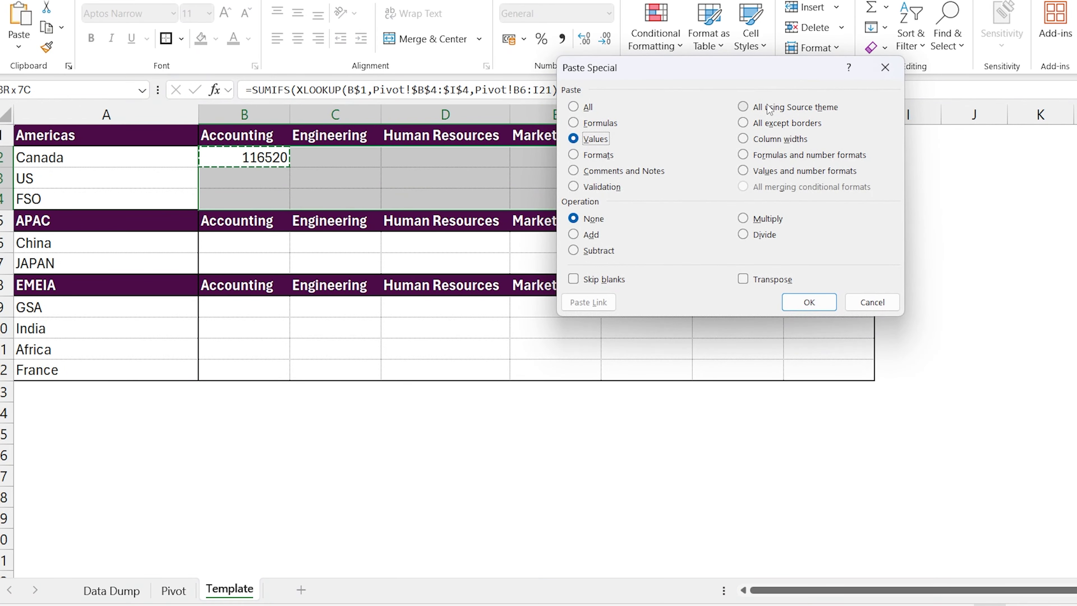
{"action": "key", "text": "t"}
{"action": "key", "text": "f"}
{"action": "key", "text": "Return"}
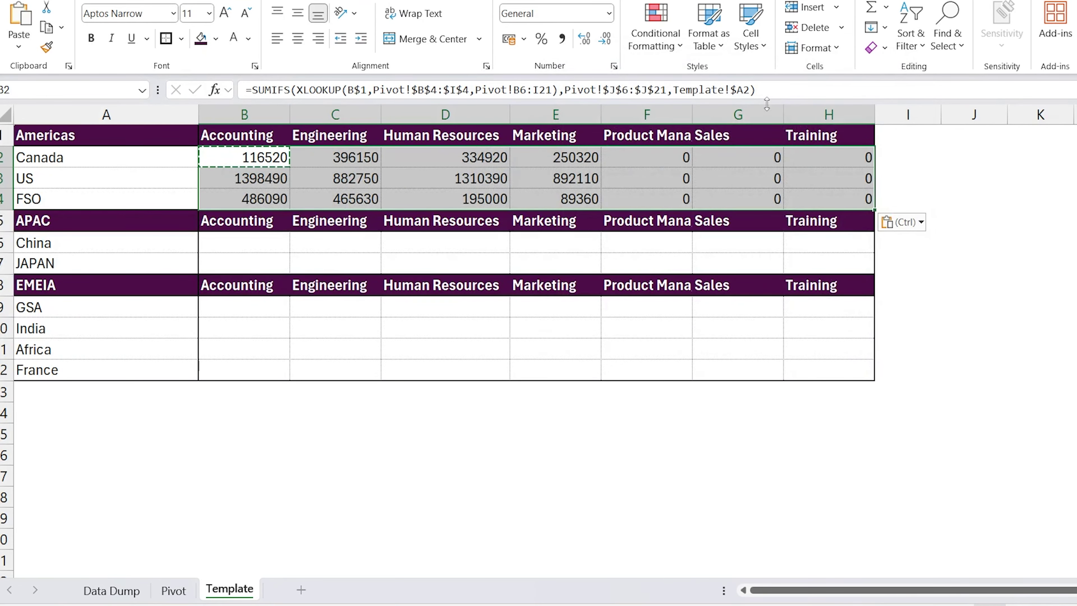
- Compare the formulas in F2, E2, B2 and G2 to find the shifting Pivot range
{"action": "left_click", "coordinate": [637, 162]}
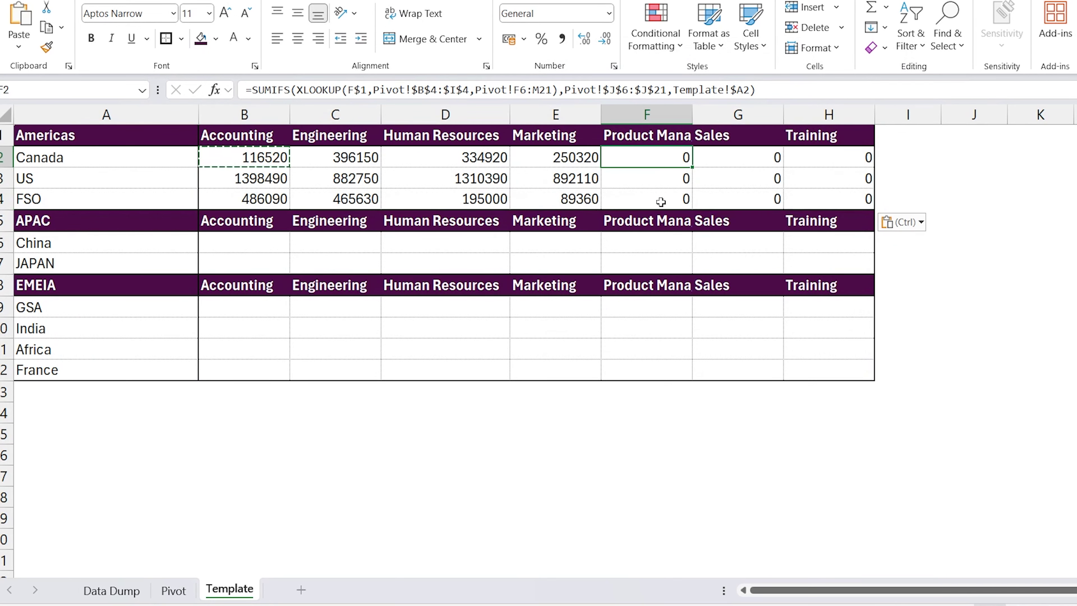
{"action": "key", "text": "F2"}
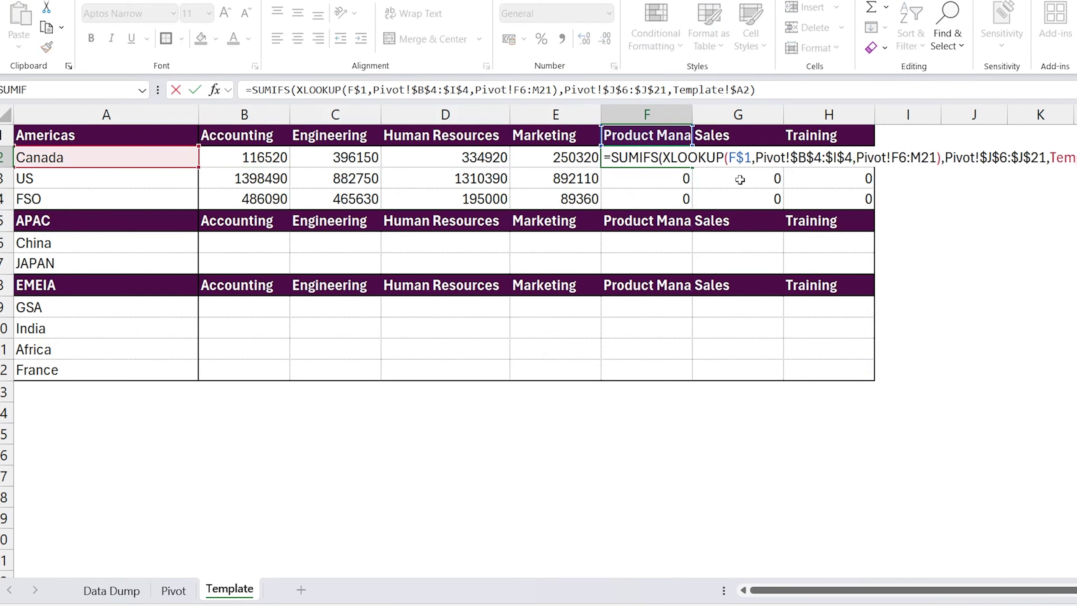
{"action": "key", "text": "Escape"}
{"action": "key", "text": "Right"}
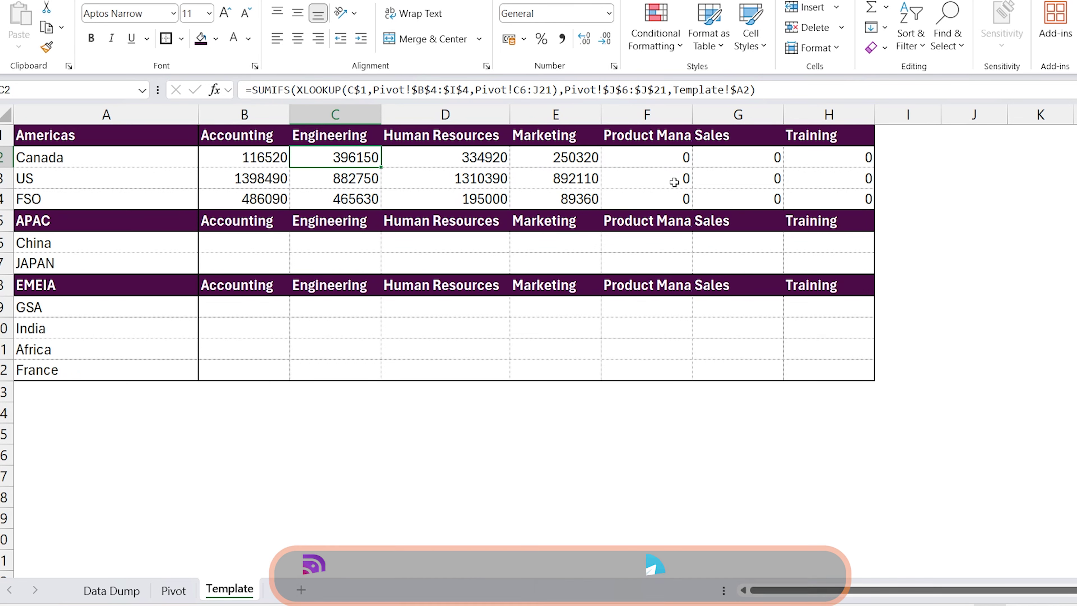
{"action": "key", "text": "Right"}
{"action": "key", "text": "Right"}
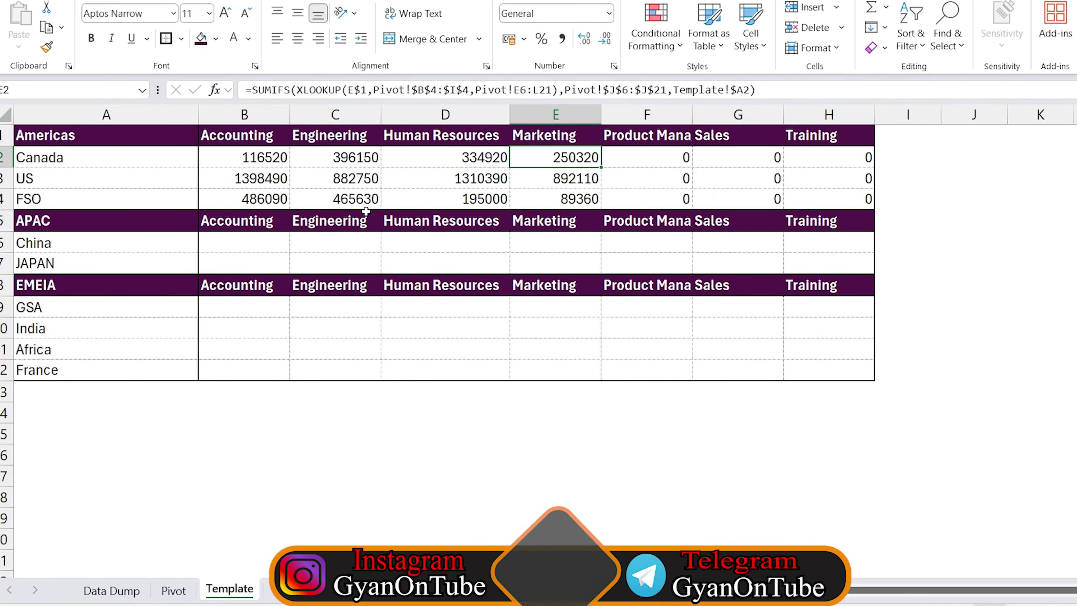
{"action": "left_click", "coordinate": [248, 158]}
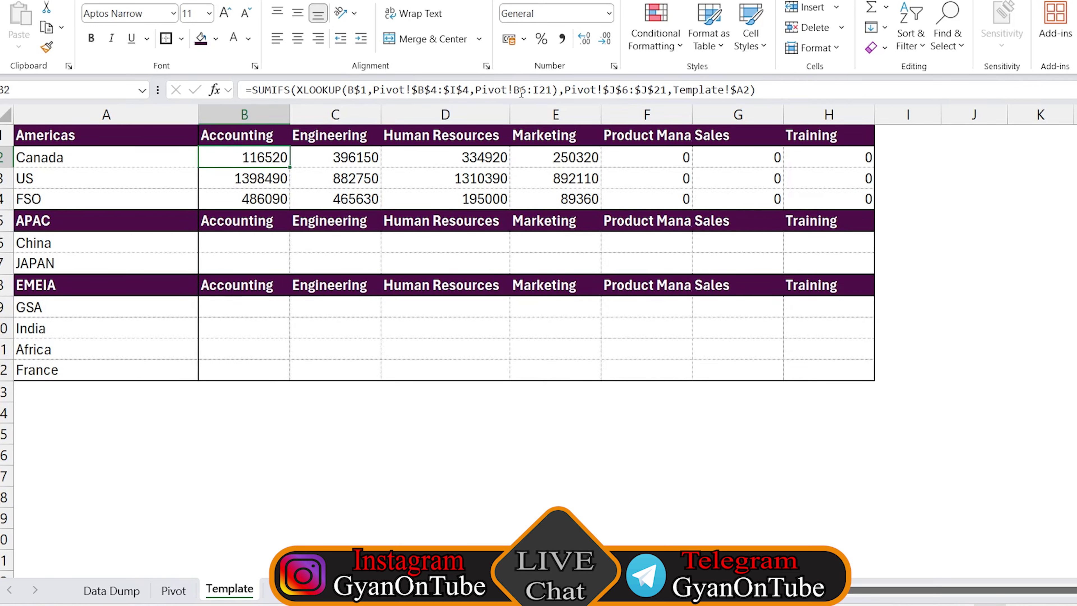
{"action": "left_click", "coordinate": [710, 158]}
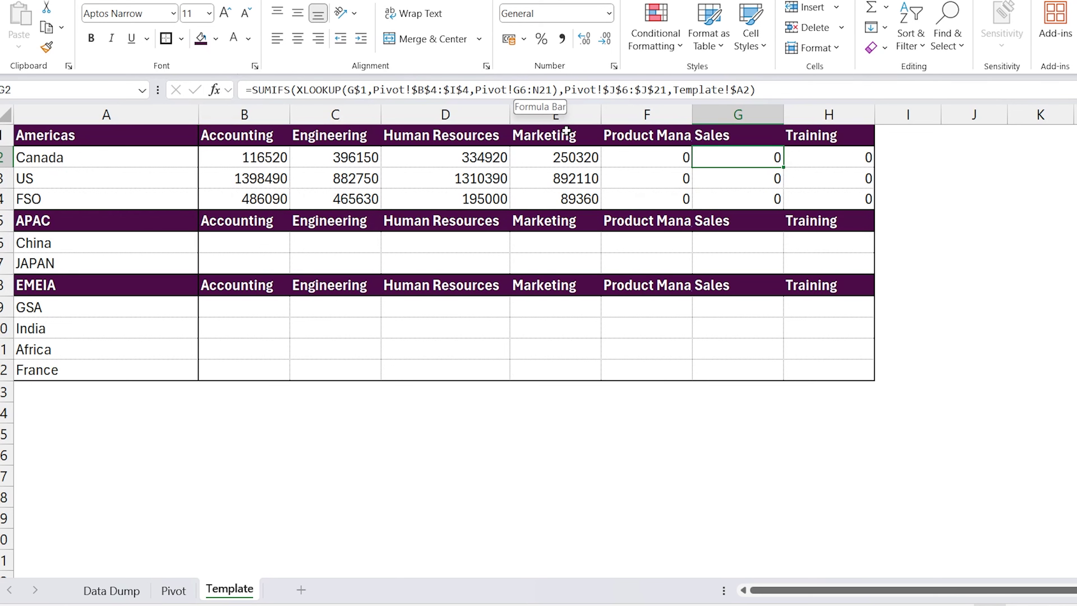
{"action": "left_click", "coordinate": [233, 157]}
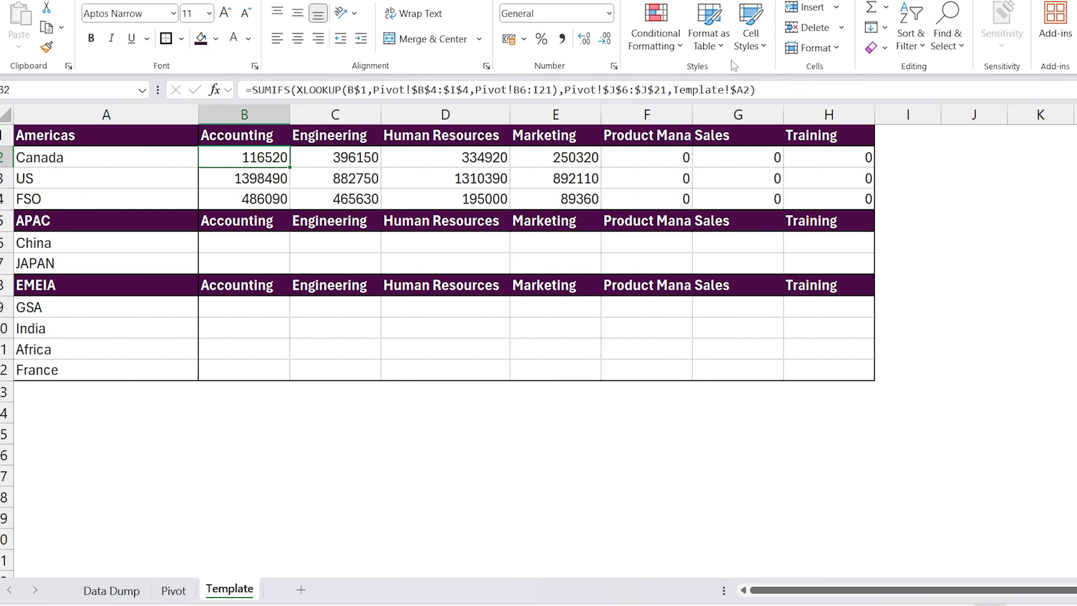
- Make the pivot value range in B2's formula absolute as $B$6:$I$21
{"action": "key", "text": "F2"}
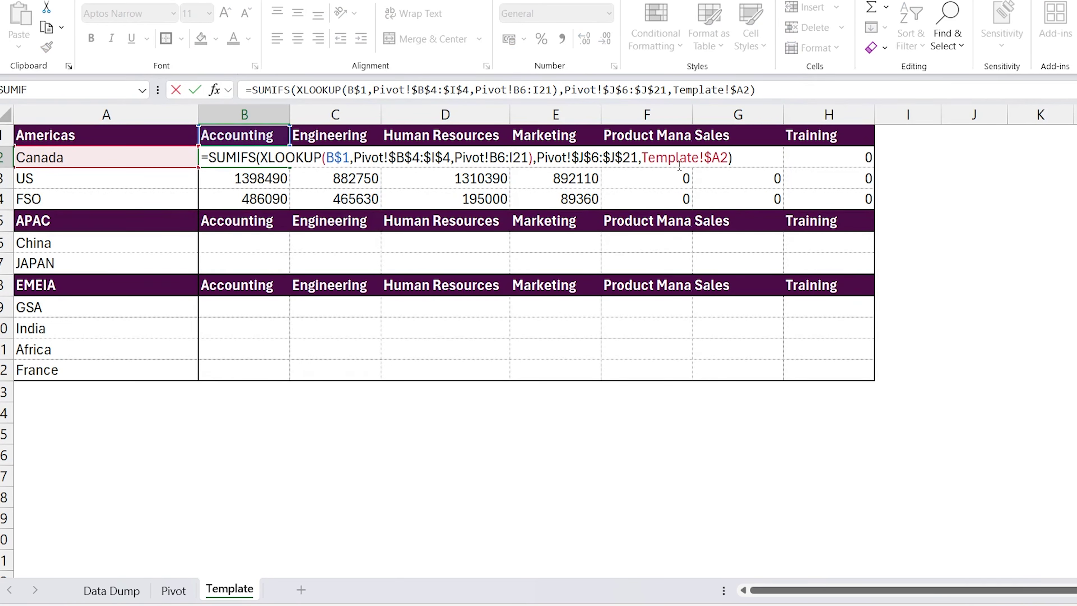
{"action": "left_click_drag", "start_coordinate": [491, 158], "coordinate": [531, 157]}
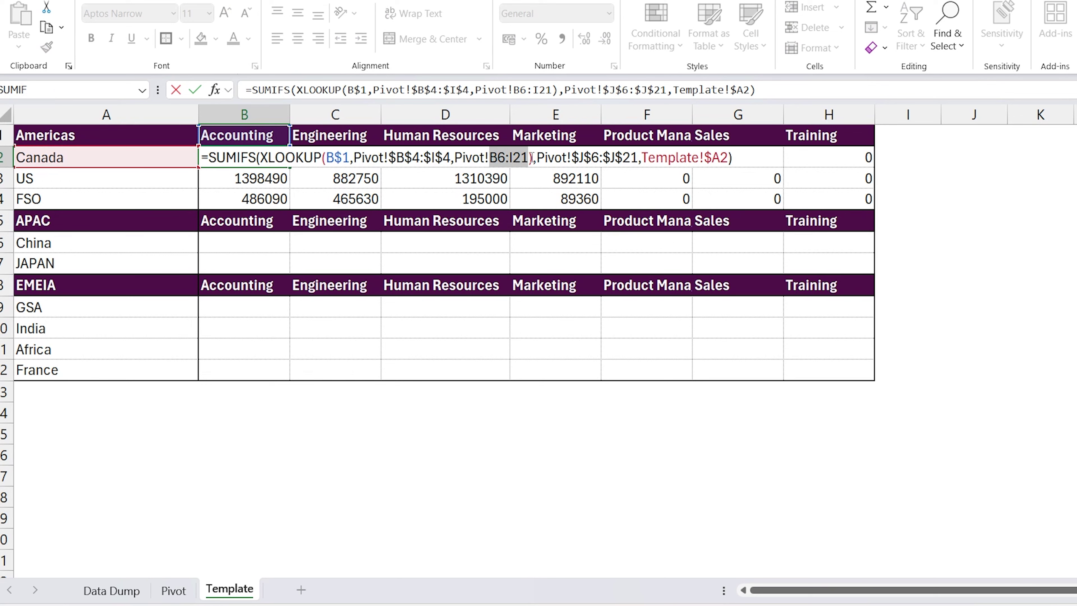
{"action": "key", "text": "F4"}
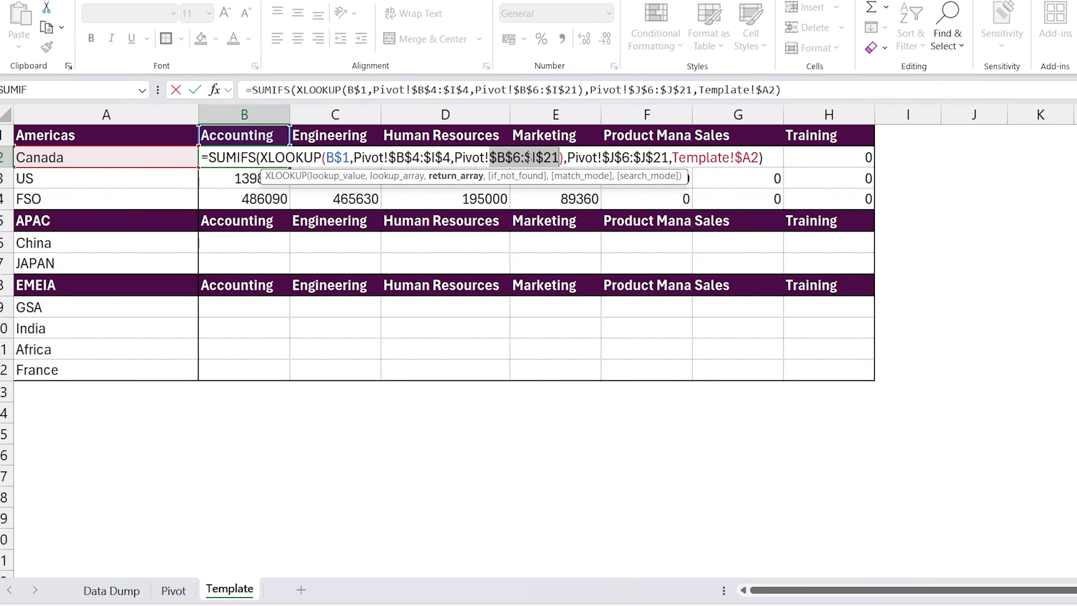
{"action": "key", "text": "Return"}
- Copy the corrected B2 formula and paste it as formulas into B2:H4
{"action": "key", "text": "Up"}
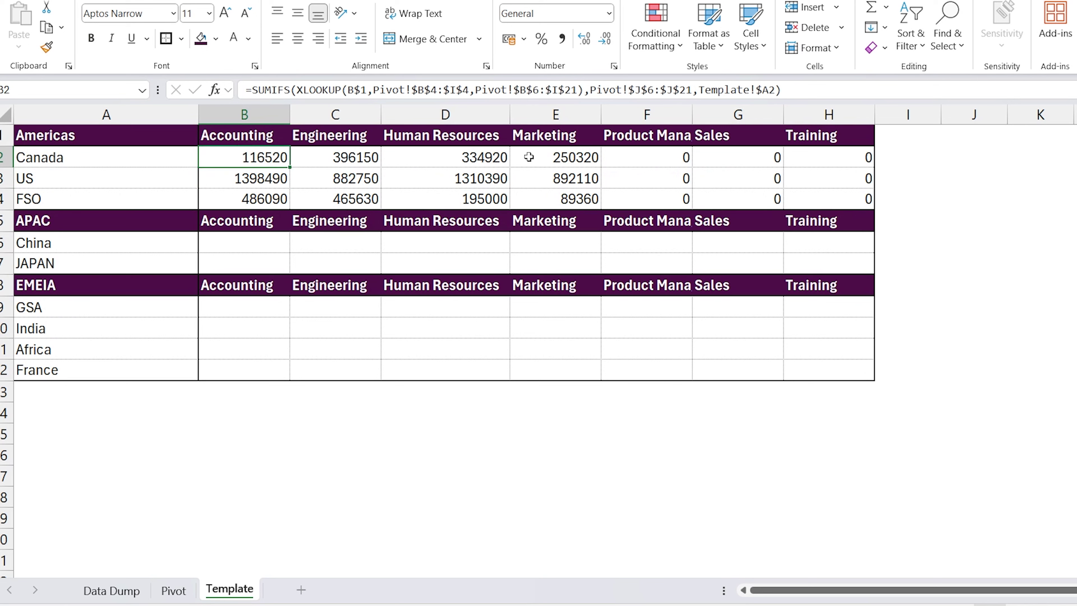
{"action": "key", "text": "ctrl+c"}
{"action": "key", "text": "shift+Right"}
{"action": "key", "text": "shift+Right"}
{"action": "key", "text": "shift+Right"}
{"action": "key", "text": "shift+Right"}
{"action": "key", "text": "shift+Right"}
{"action": "key", "text": "shift+Right"}
{"action": "key", "text": "shift+Down"}
{"action": "key", "text": "shift+Down"}
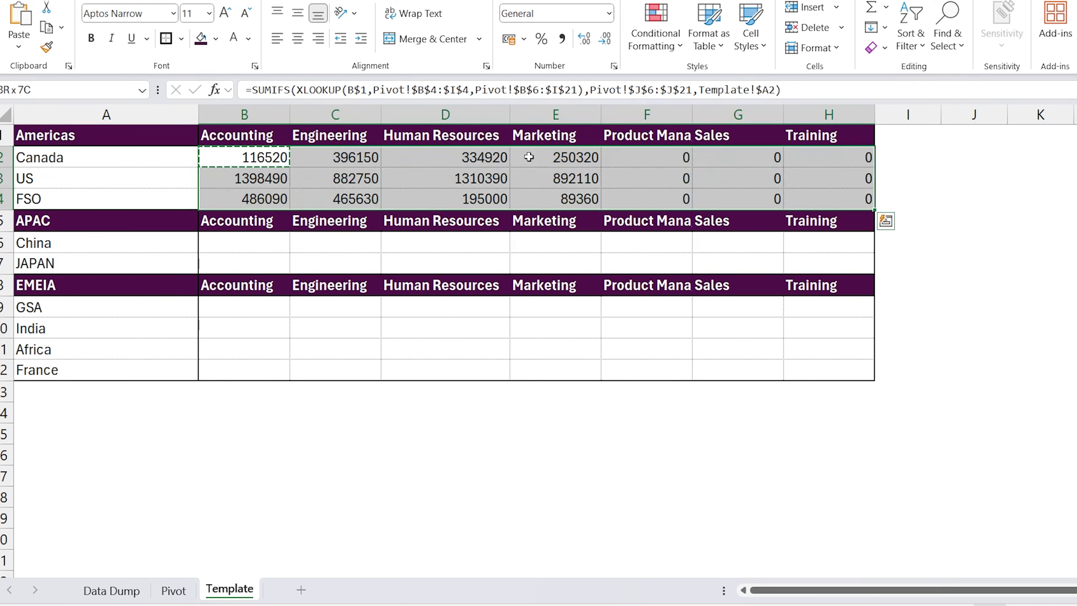
{"action": "key", "text": "ctrl+alt+v"}
{"action": "key", "text": "f"}
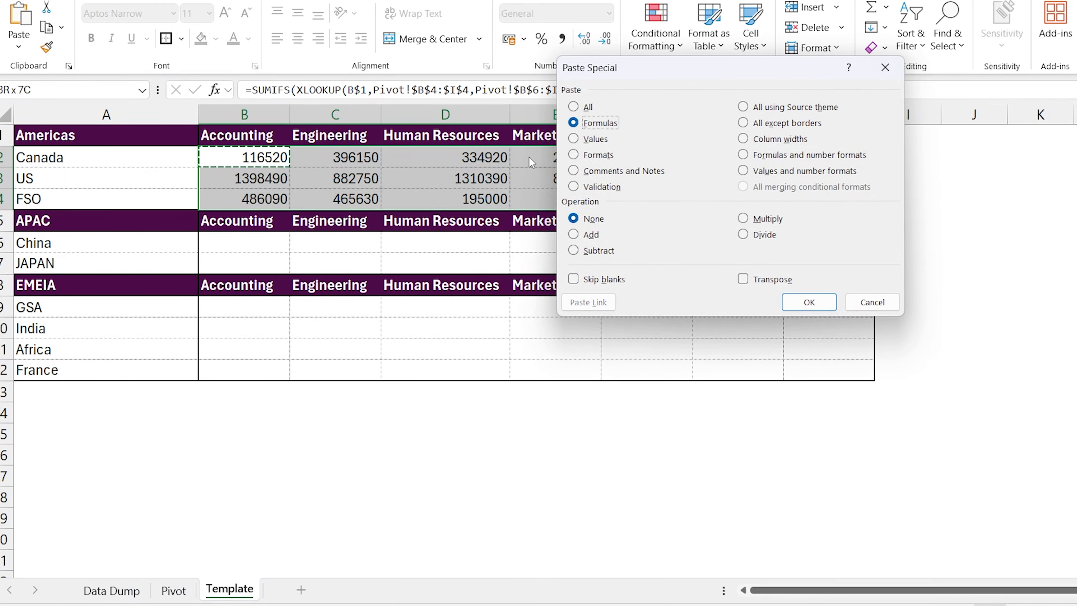
{"action": "key", "text": "Return"}
{"action": "key", "text": "Right"}
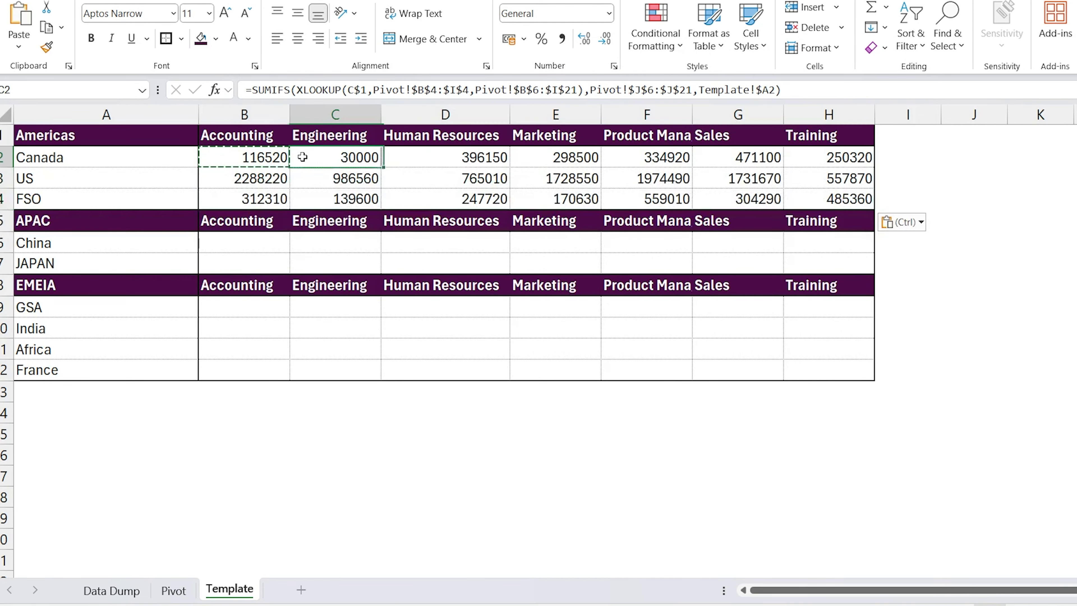
{"action": "key", "text": "Escape"}
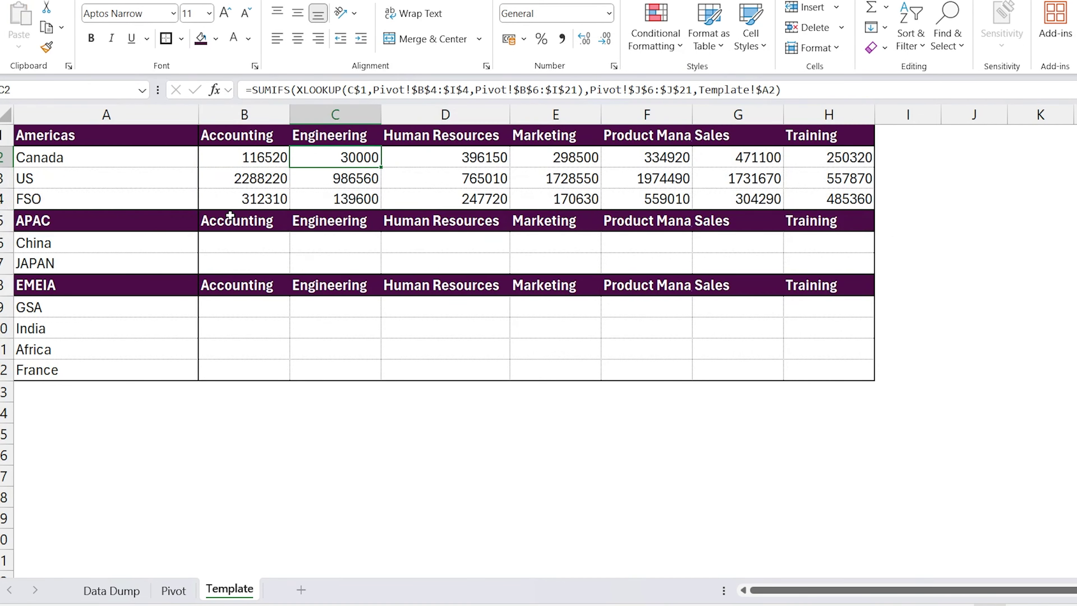
- Check the US Accounting total's formula, then return to the Pivot sheet
{"action": "left_click", "coordinate": [268, 181]}
{"action": "left_click_drag", "start_coordinate": [8, 164], "coordinate": [286, 189]}
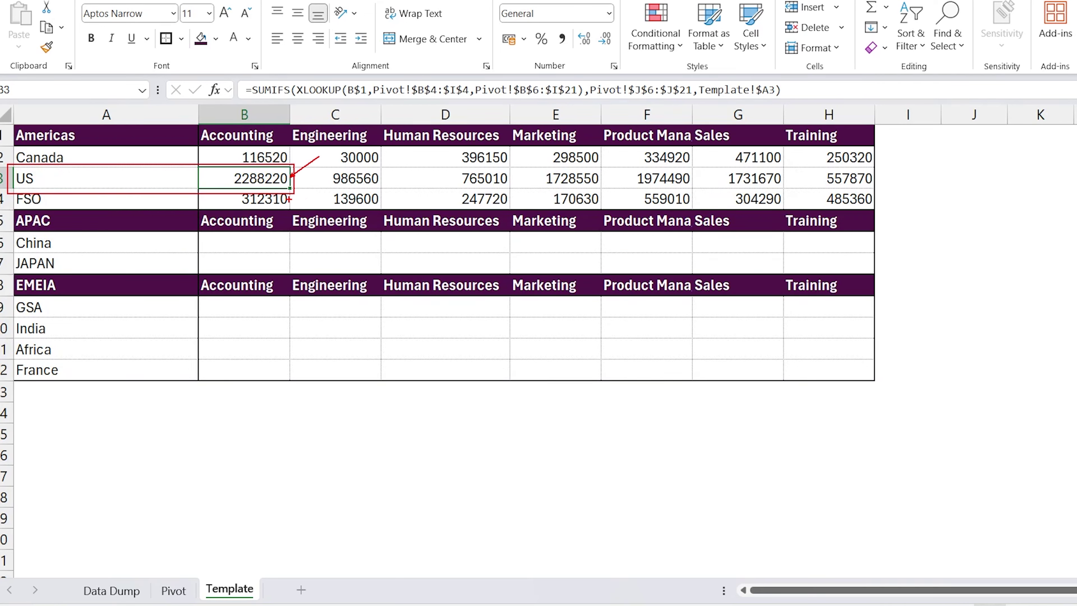
{"action": "key", "text": "Escape"}
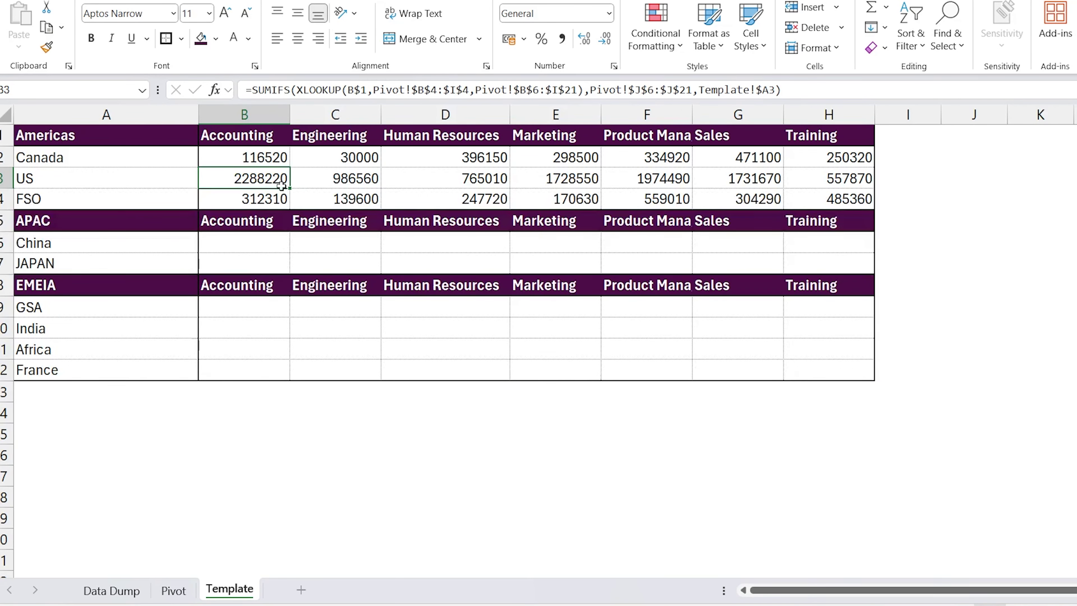
{"action": "left_click", "coordinate": [173, 590]}
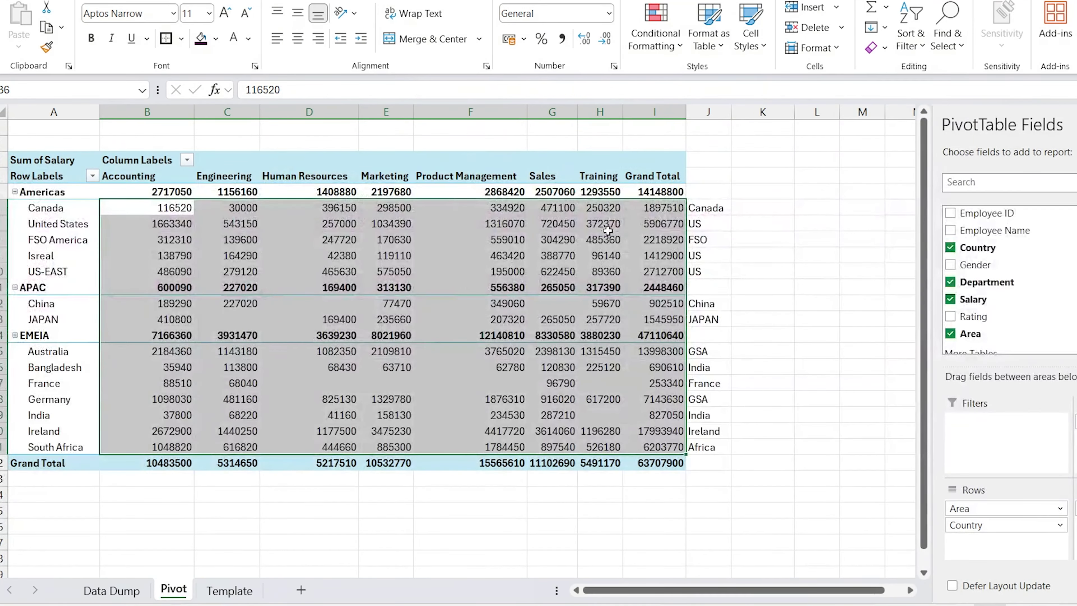
- Filter the pivot's column J to show only US rows
{"action": "left_click", "coordinate": [708, 191]}
{"action": "key", "text": "ctrl+shift+l"}
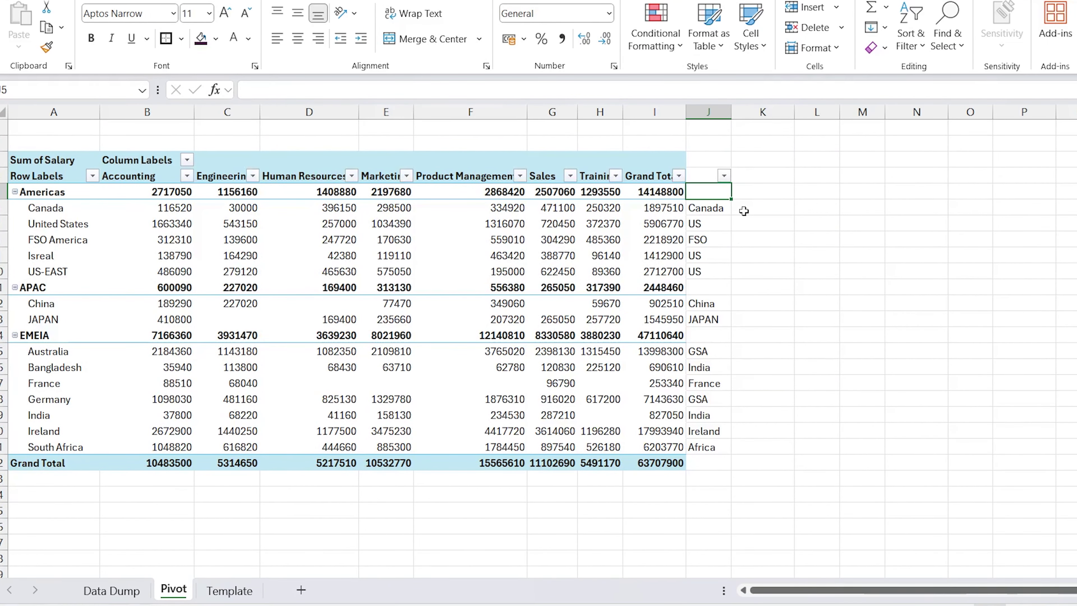
{"action": "key", "text": "Up"}
{"action": "key", "text": "alt+Down"}
{"action": "key", "text": "Tab"}
{"action": "key", "text": "Tab"}
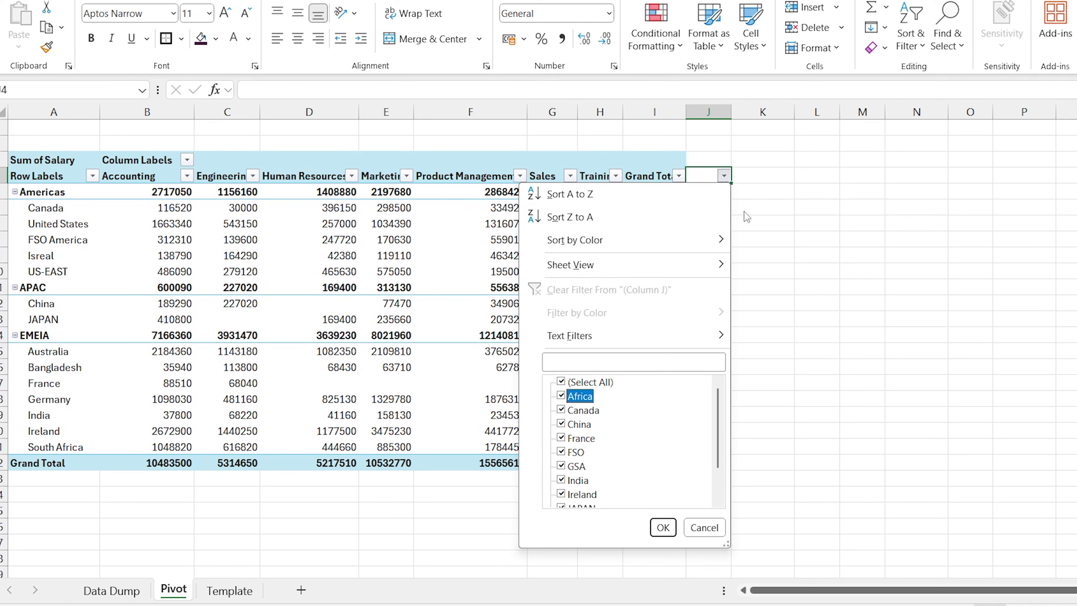
{"action": "key", "text": "Up"}
{"action": "key", "text": "space"}
{"action": "key", "text": "Down"}
{"action": "key", "text": "Down"}
{"action": "key", "text": "Down"}
{"action": "key", "text": "Down"}
{"action": "key", "text": "Down"}
{"action": "key", "text": "Down"}
{"action": "key", "text": "Down"}
{"action": "key", "text": "Down"}
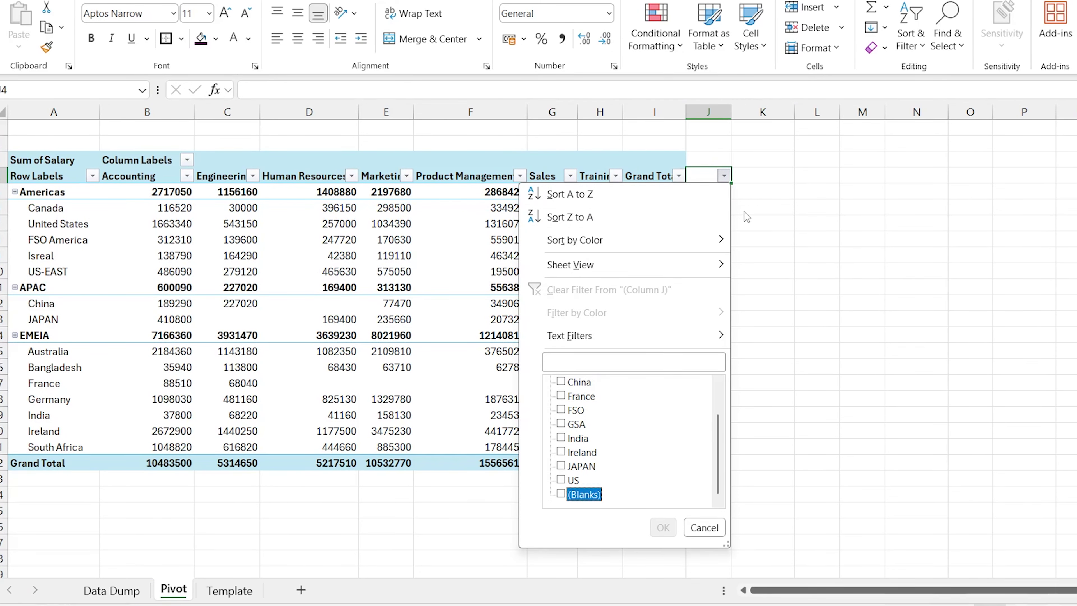
{"action": "key", "text": "space"}
{"action": "key", "text": "Return"}
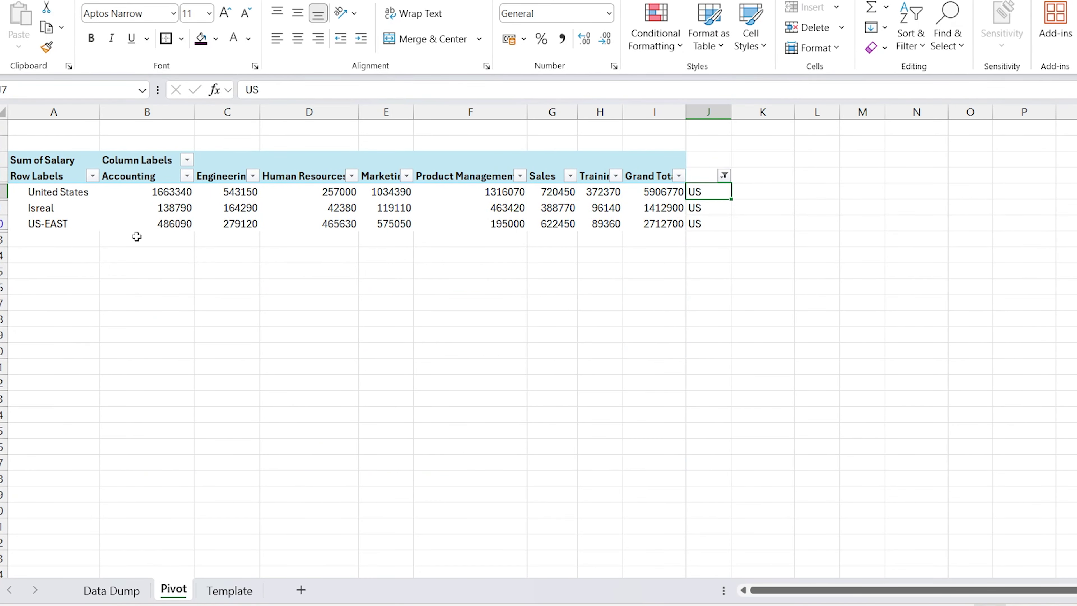
- Sum the US Accounting and Marketing amounts in the status bar and compare with Template
{"action": "left_click_drag", "start_coordinate": [172, 194], "coordinate": [175, 225]}
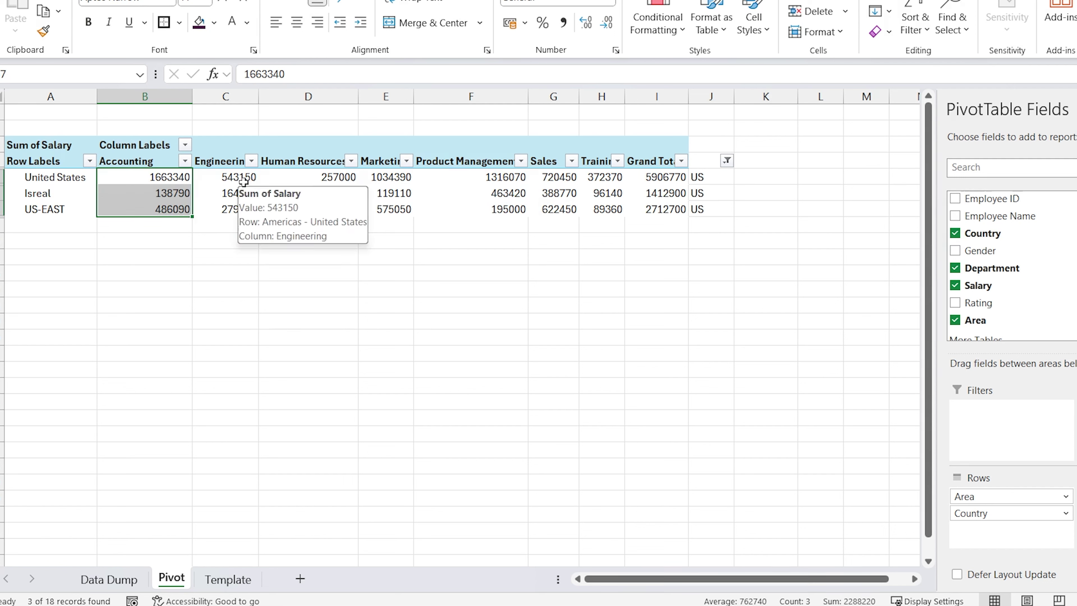
{"action": "left_click_drag", "start_coordinate": [394, 178], "coordinate": [395, 208]}
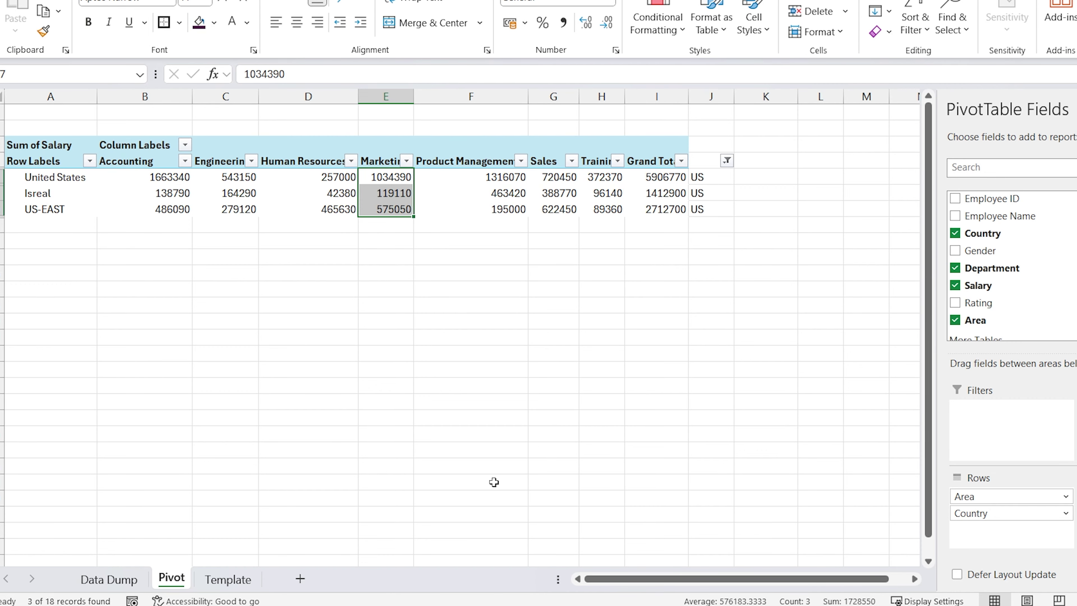
{"action": "left_click", "coordinate": [219, 580]}
{"action": "left_click", "coordinate": [632, 394]}
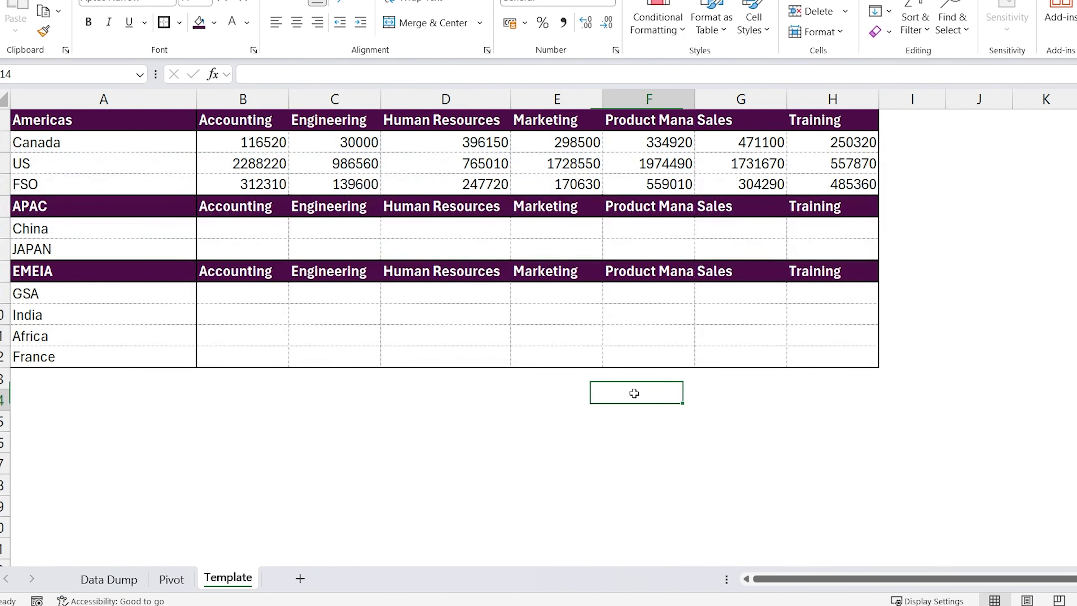
{"action": "left_click", "coordinate": [27, 170]}
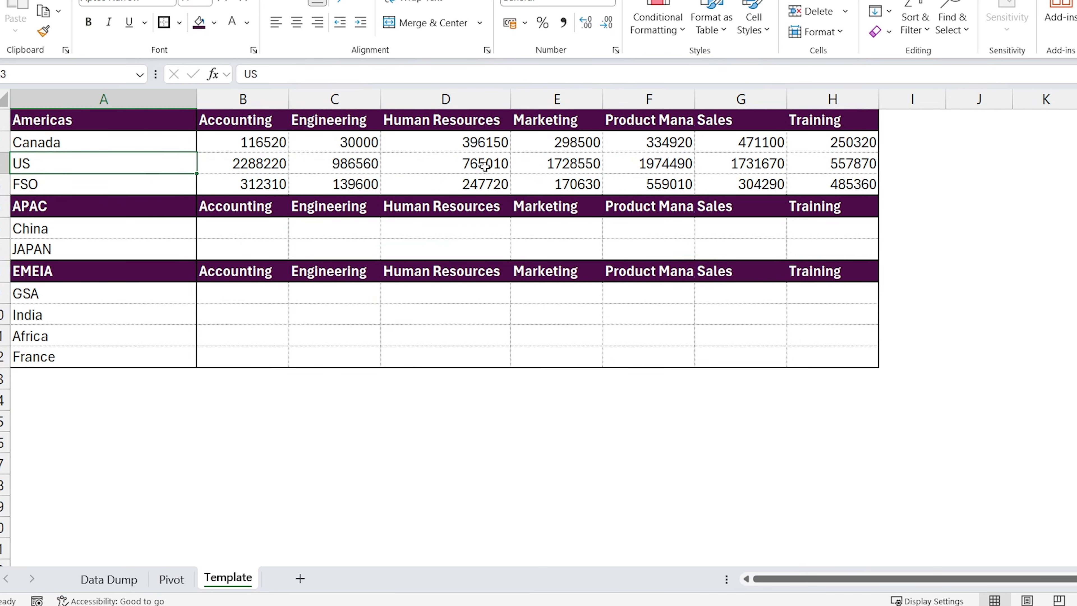
{"action": "left_click", "coordinate": [579, 170]}
{"action": "left_click_drag", "start_coordinate": [537, 153], "coordinate": [612, 176]}
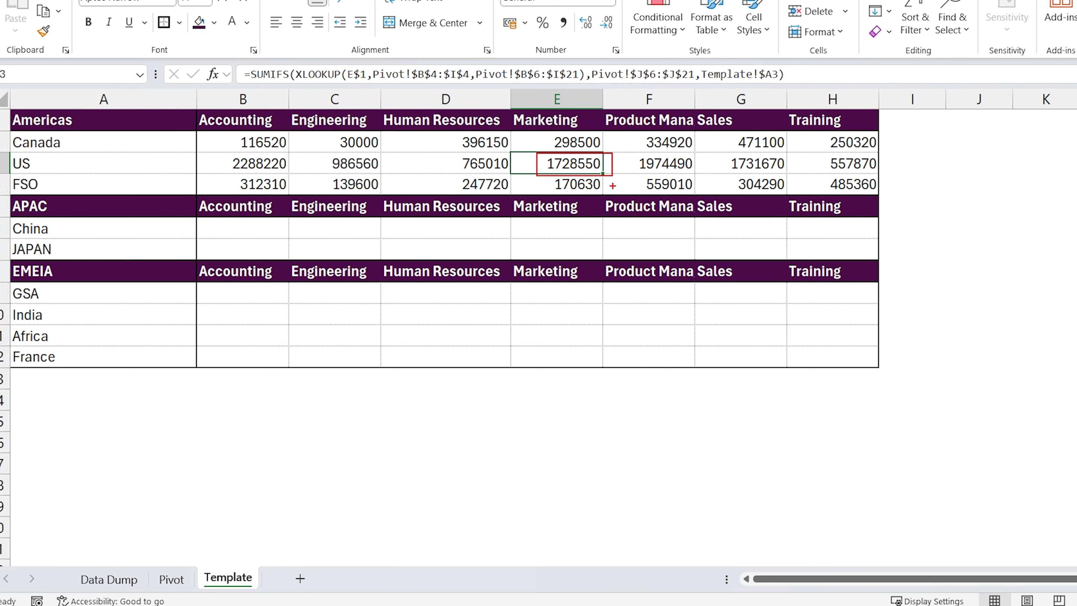
{"action": "key", "text": "Escape"}
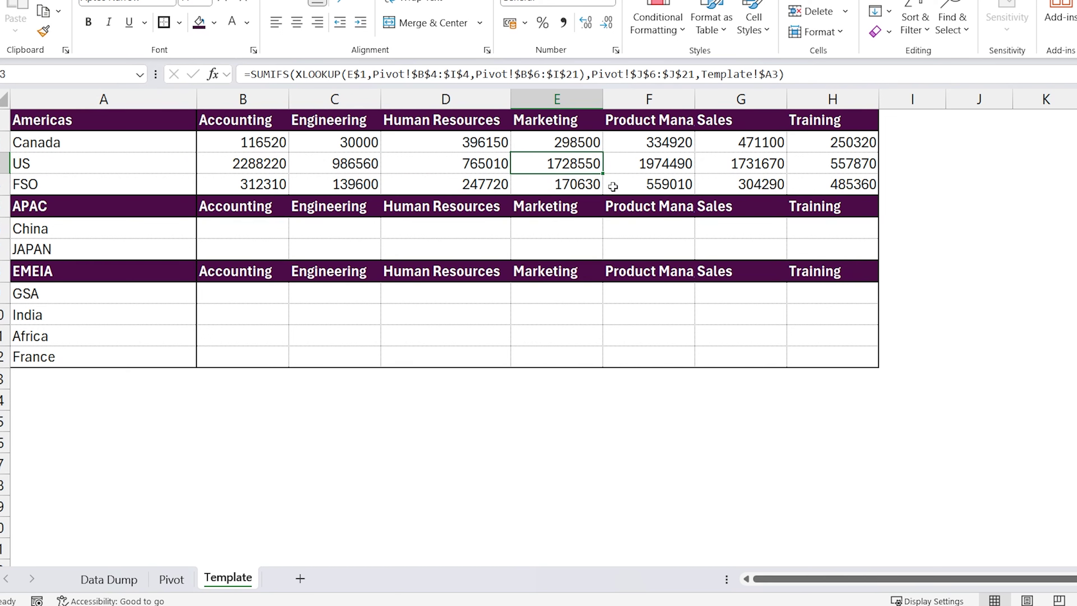